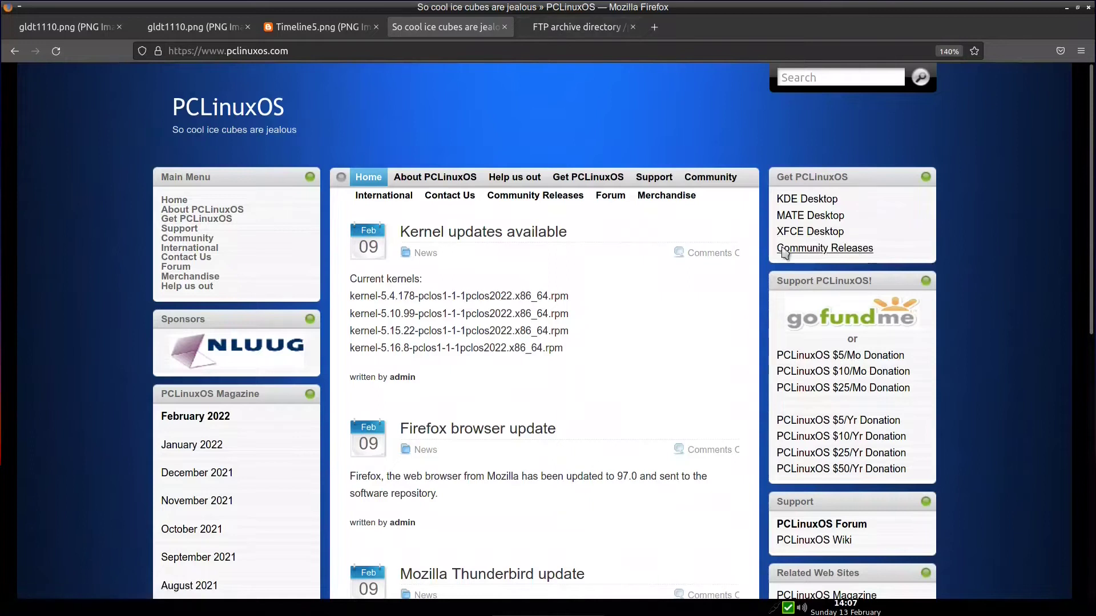
Show the NLUUG live-cd/community FTP listing, including the 2.4G openbox-2022.01 ISO.
click(577, 27)
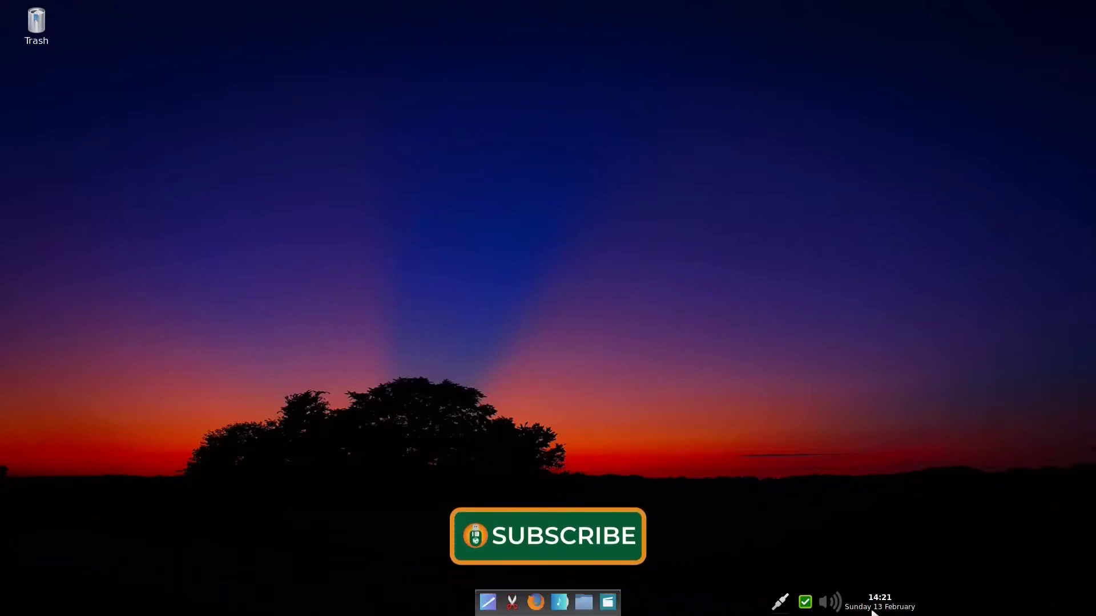
Bring up the Openbox desktop menu to browse Applications > More Applications, then dismiss it.
right_click(534, 132)
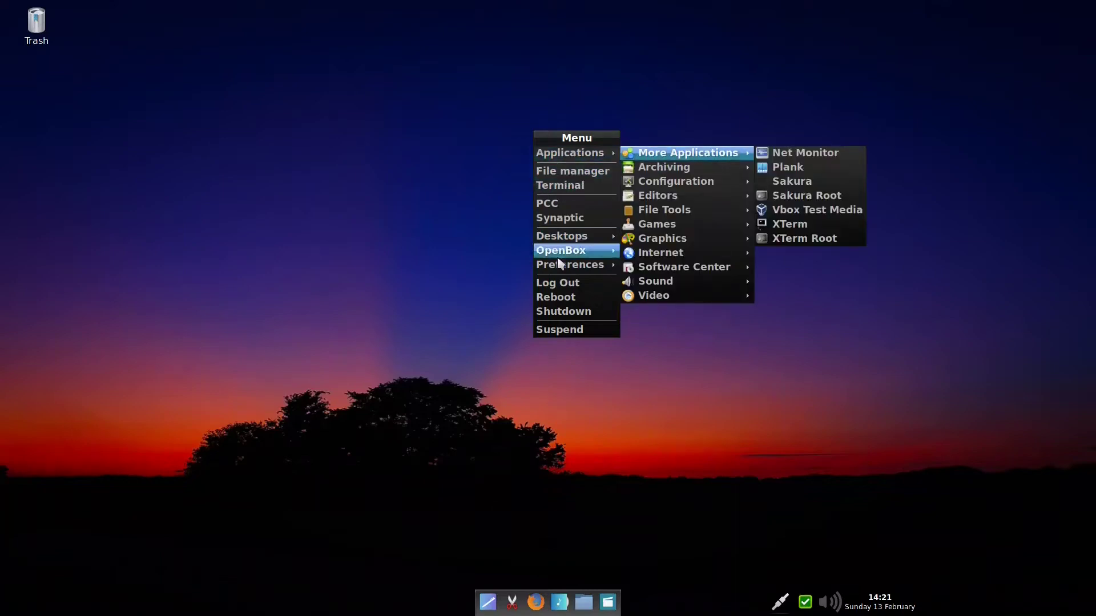
click(483, 360)
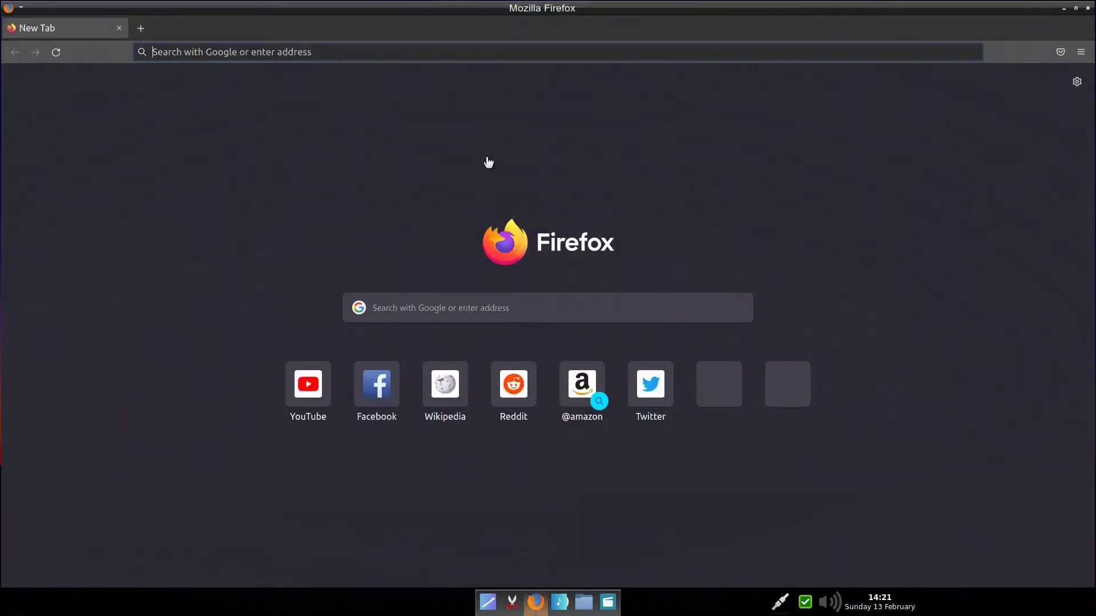
Confirm through Help > About Firefox that Firefox 97.0 (64-bit) is up to date.
click(1085, 52)
click(979, 400)
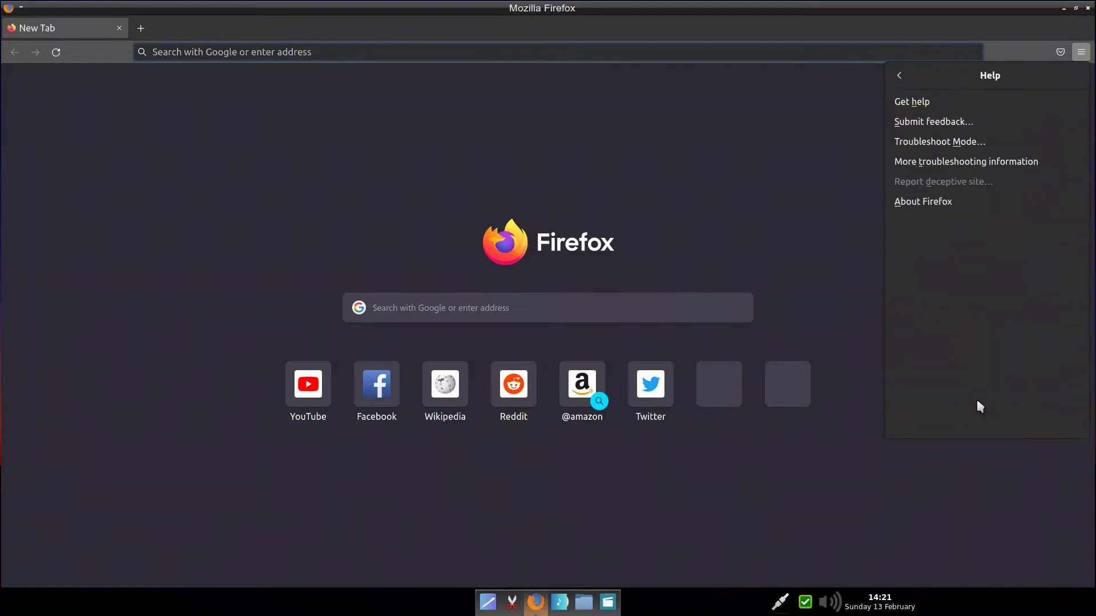
click(925, 206)
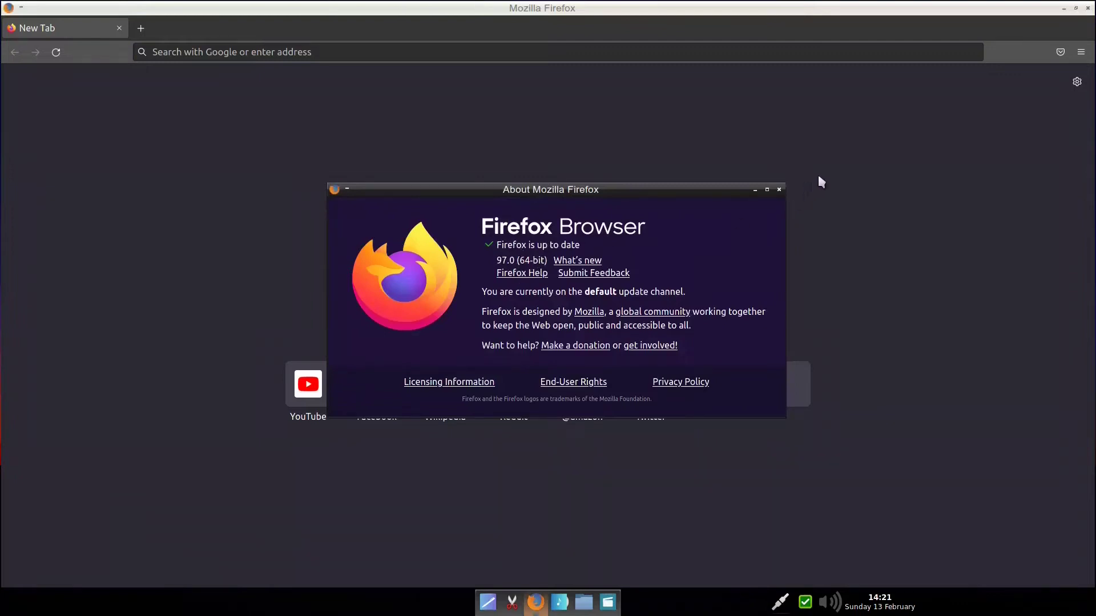
click(779, 190)
Quit Firefox and browse the Sound, More Applications and Video categories of the Applications menu.
key(ctrl+q)
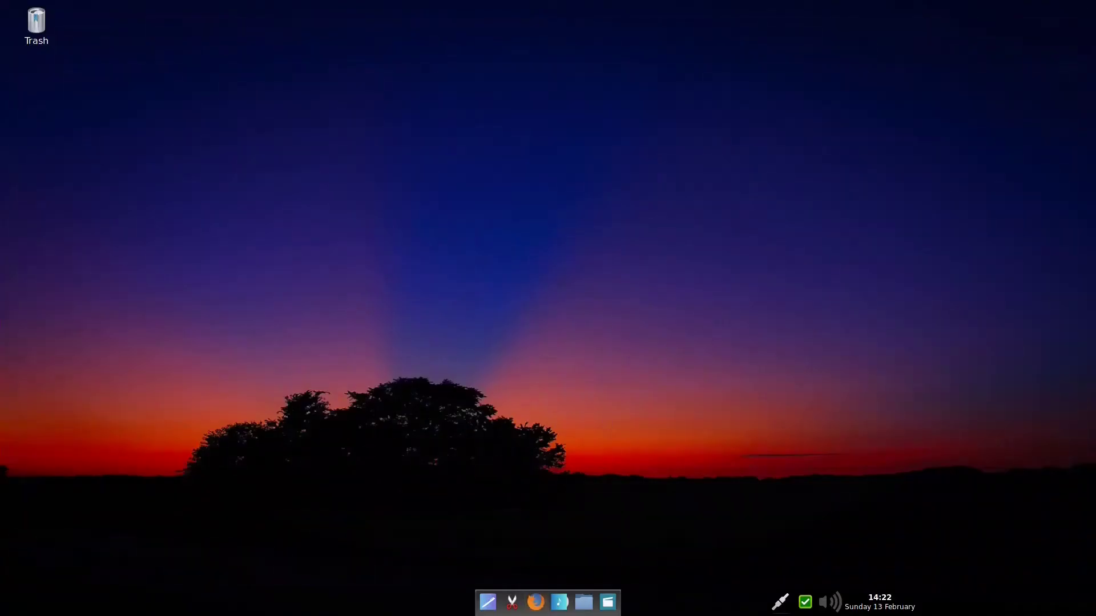
click(488, 607)
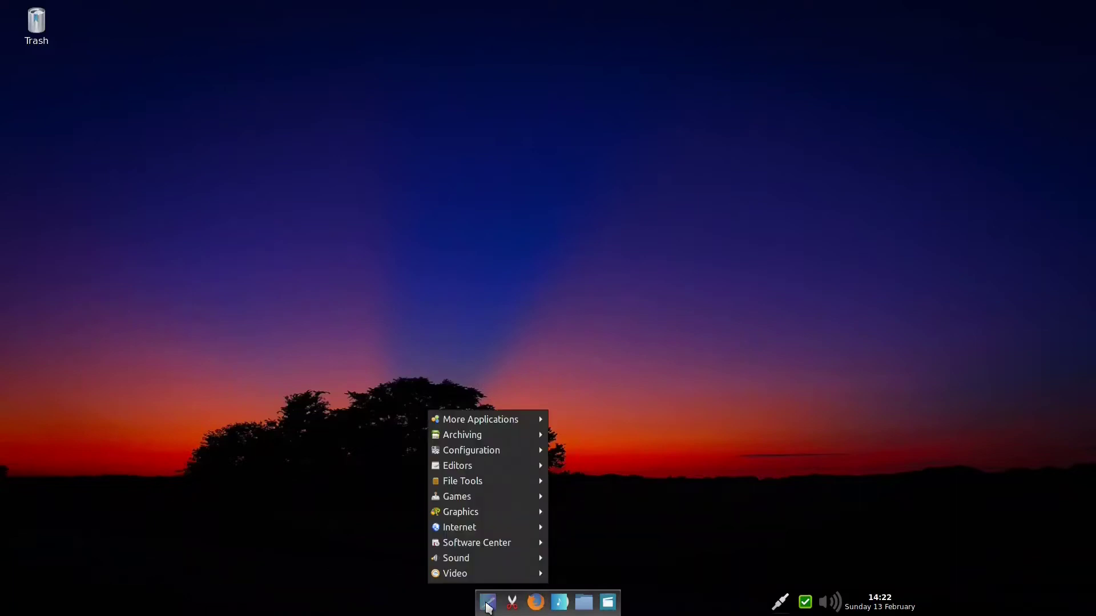
mouse_move(501, 559)
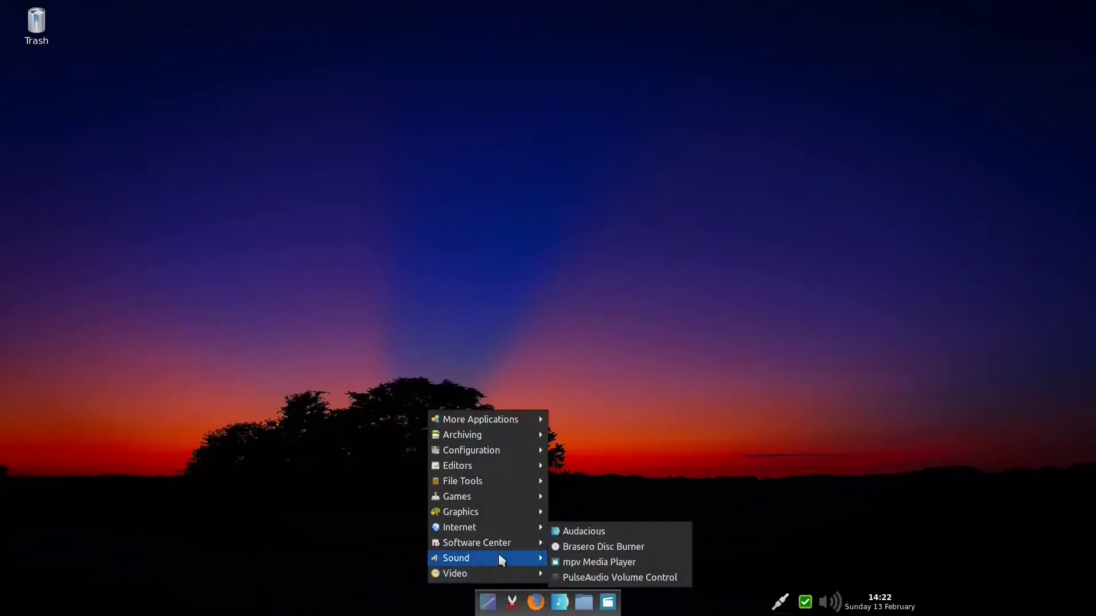
mouse_move(519, 424)
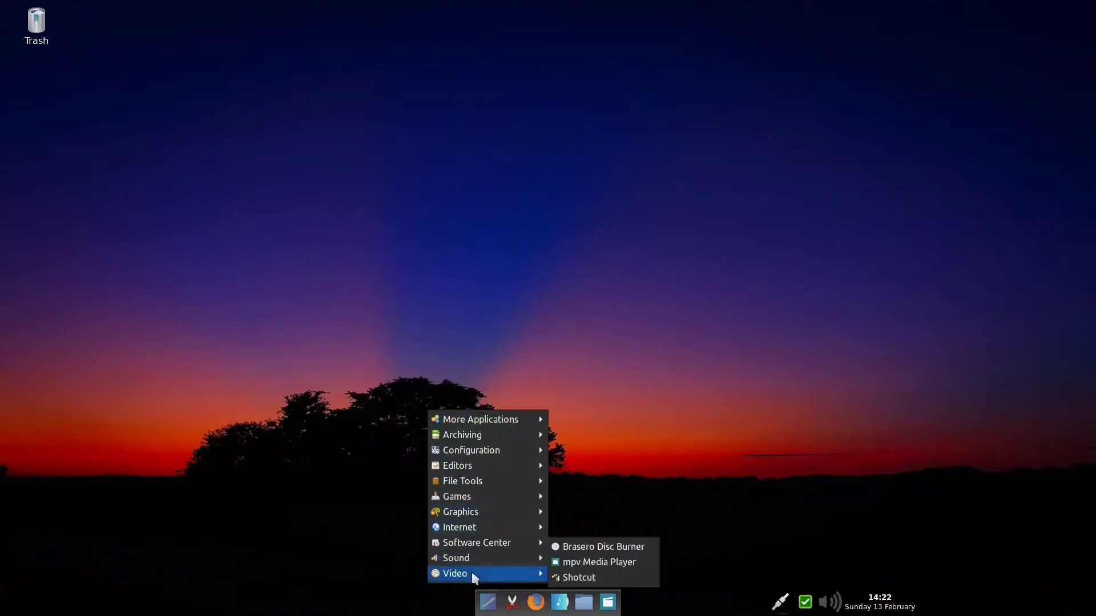
click(710, 411)
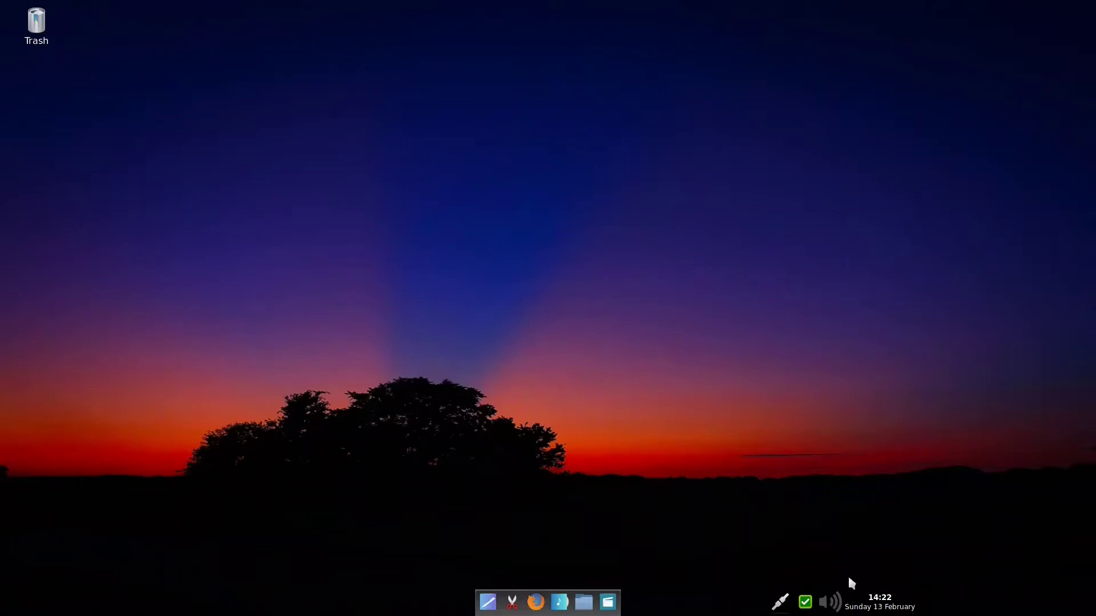
Bring up the desktop root menu with its File manager, Terminal, PCC and Synaptic entries.
right_click(502, 124)
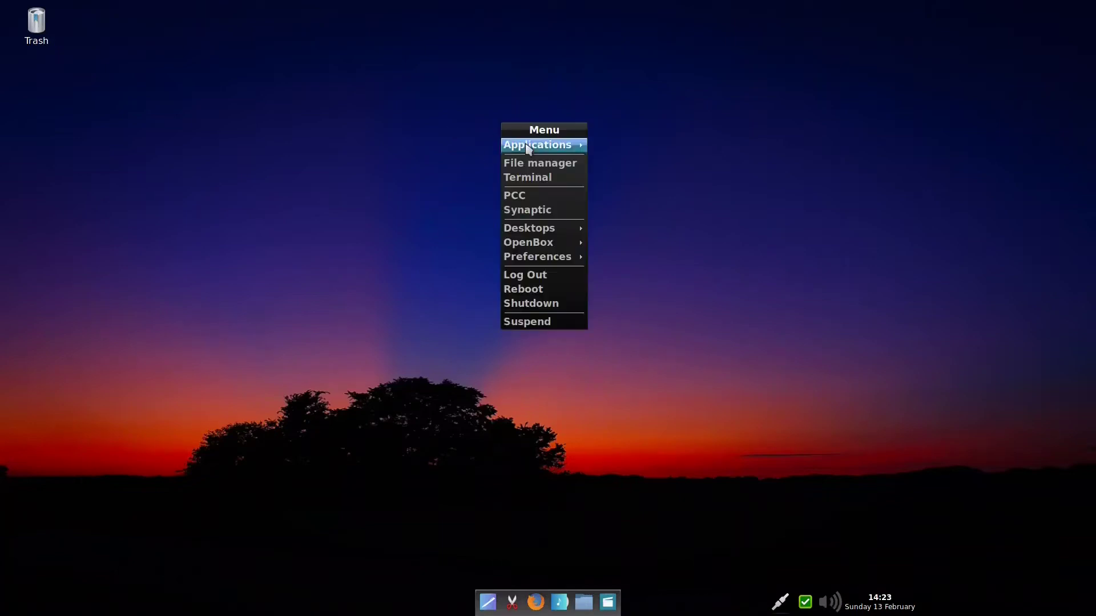
mouse_move(539, 242)
mouse_move(556, 146)
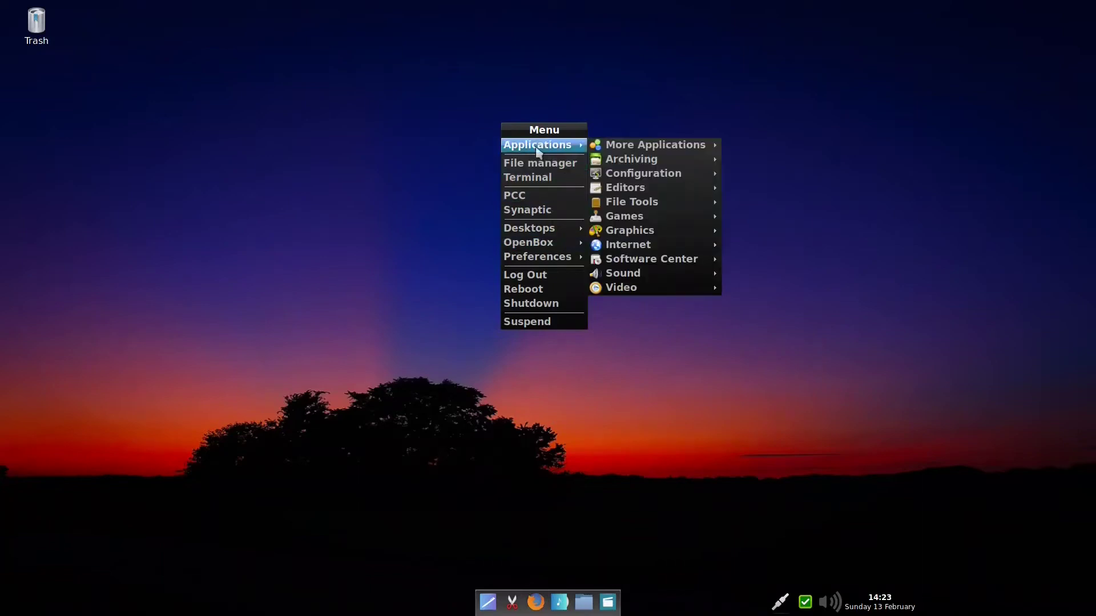
mouse_move(596, 148)
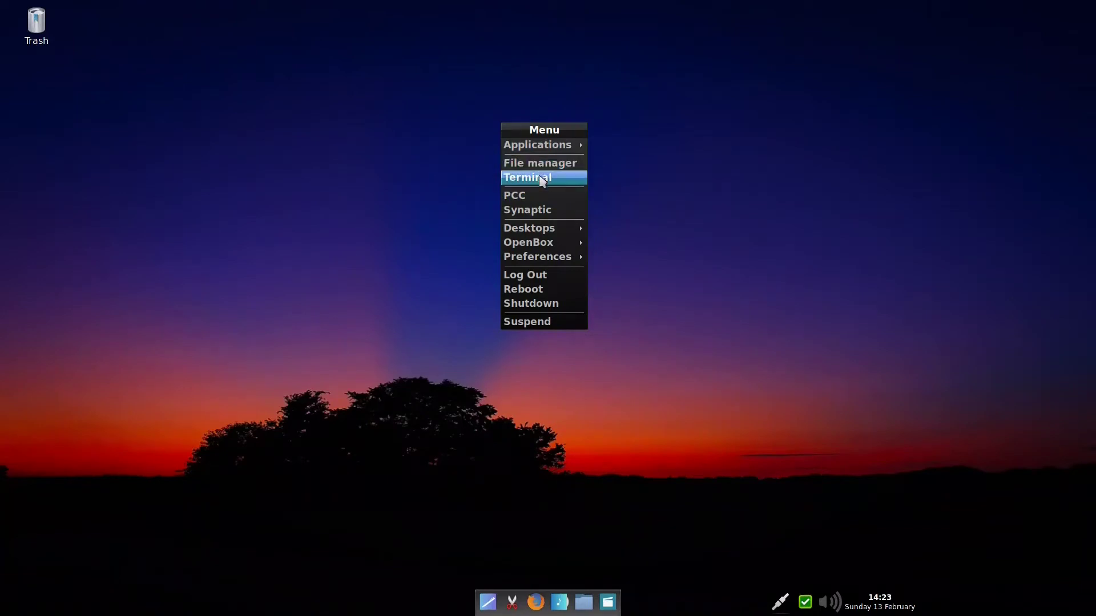
Open a Terminal and run free and uname -a to show memory and kernel 5.16.8-pclos1.
click(542, 180)
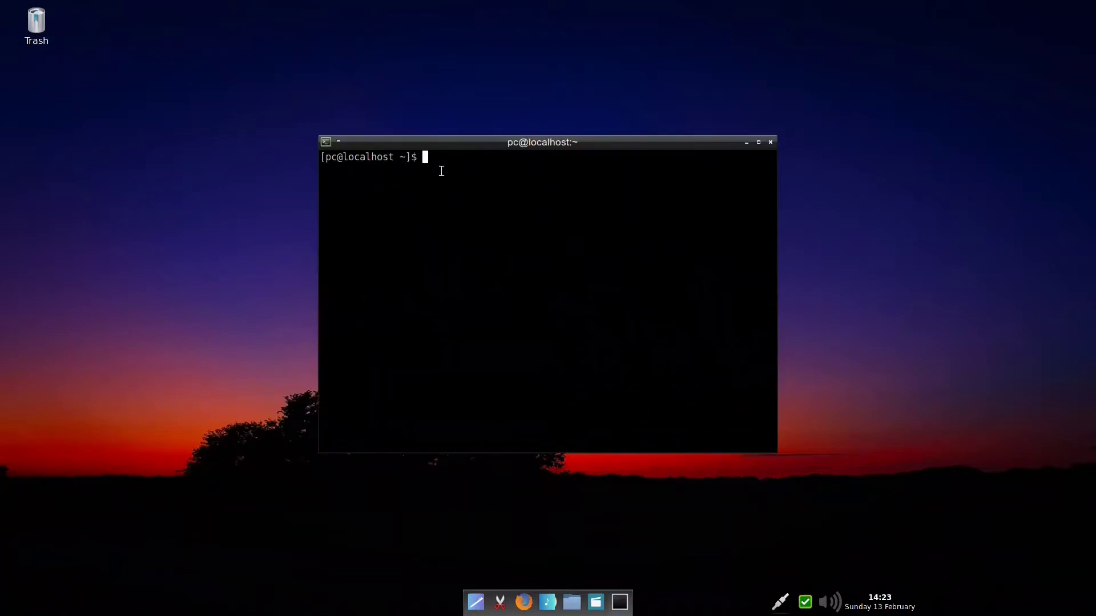
text(free)
key(Return)
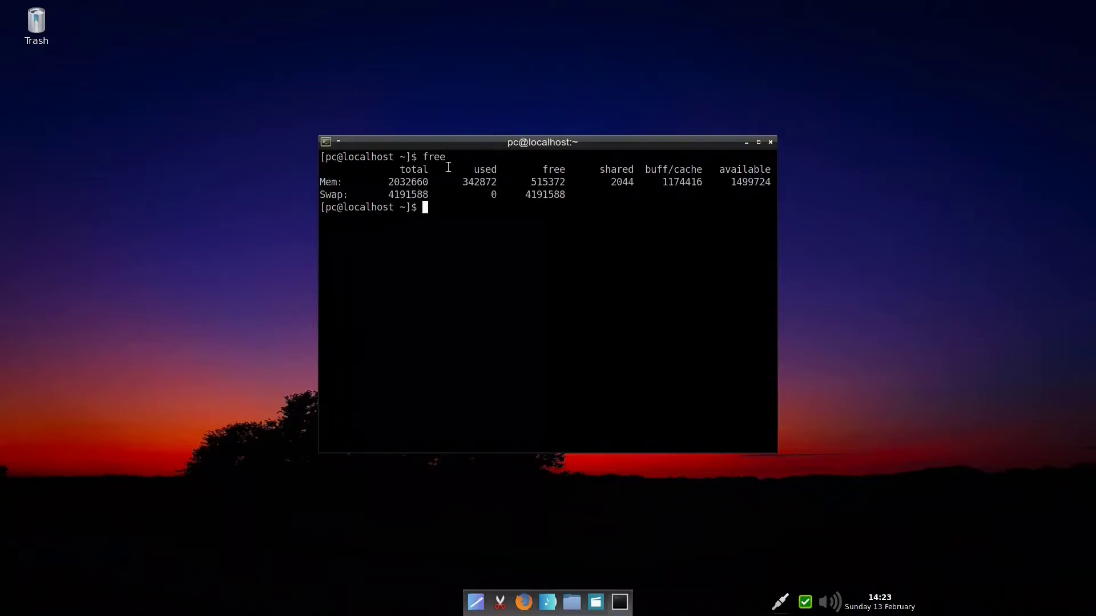
text(uname -l)
key(Return)
text(uname -a)
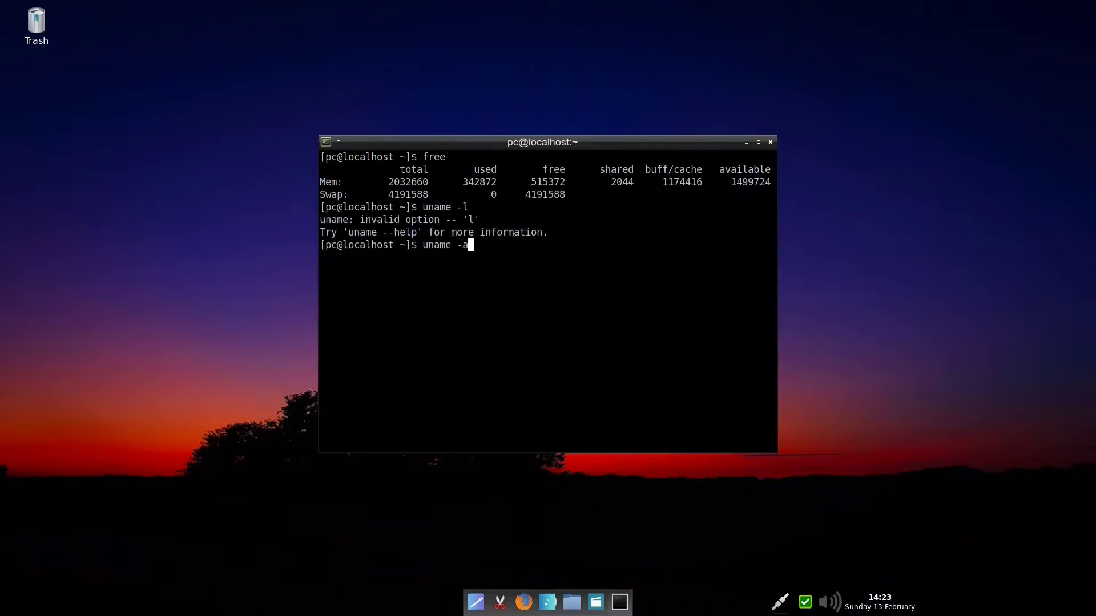
key(Return)
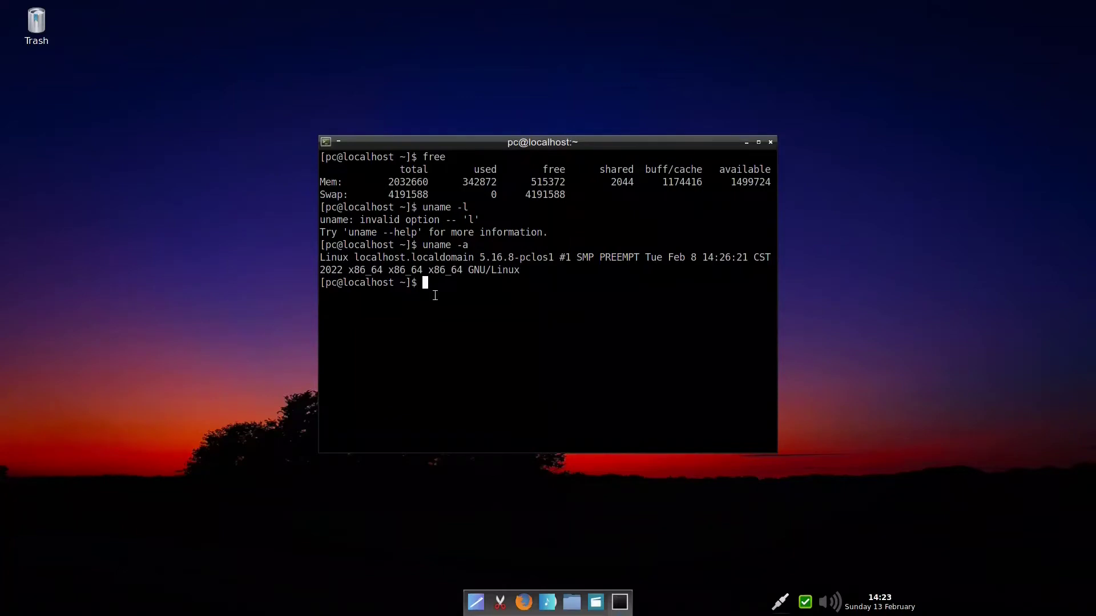
Become root with su and the root password, then run apt update against the NLUUG mirror.
text(su)
key(Return)
key(Return)
text(apt )
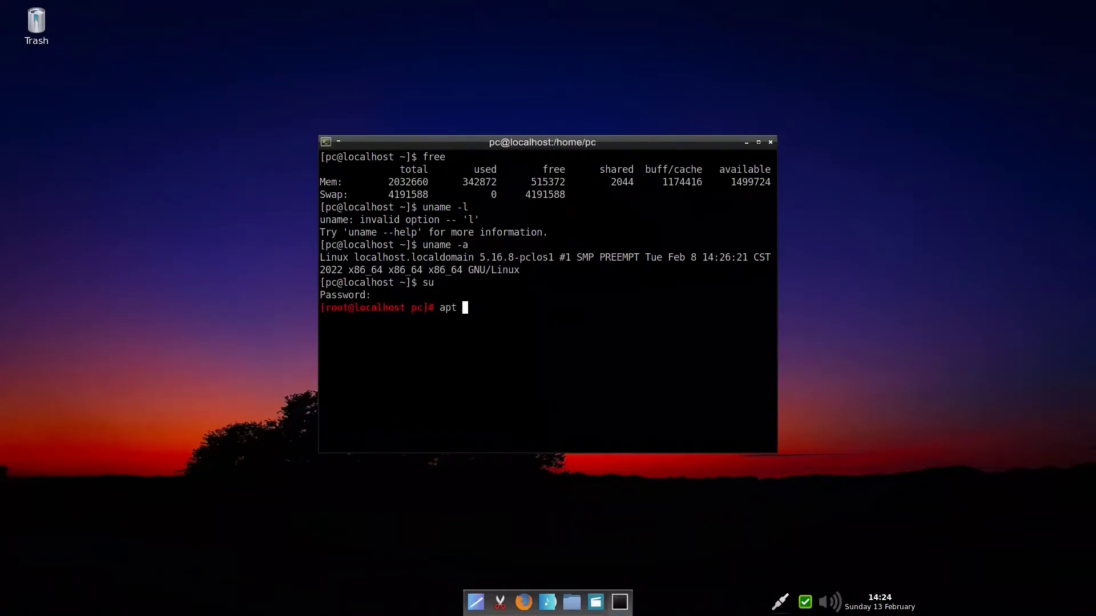
text(update)
key(Return)
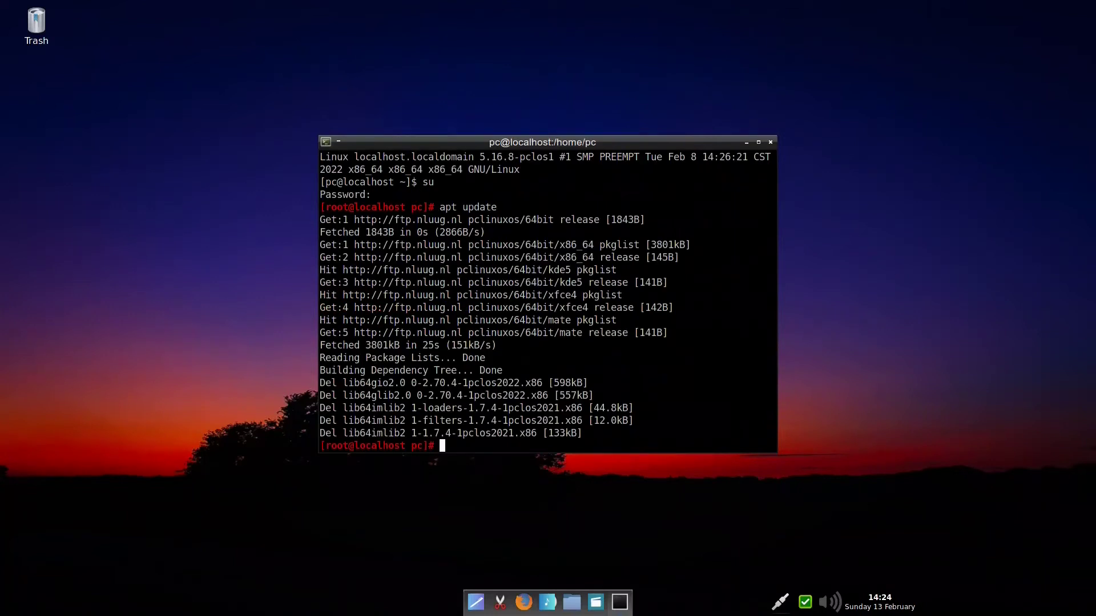
Run apt upgrade to preview pending upgrades, then decline with n.
key(Up)
key(BackSpace)
key(BackSpace)
key(BackSpace)
key(BackSpace)
text(grade)
key(Return)
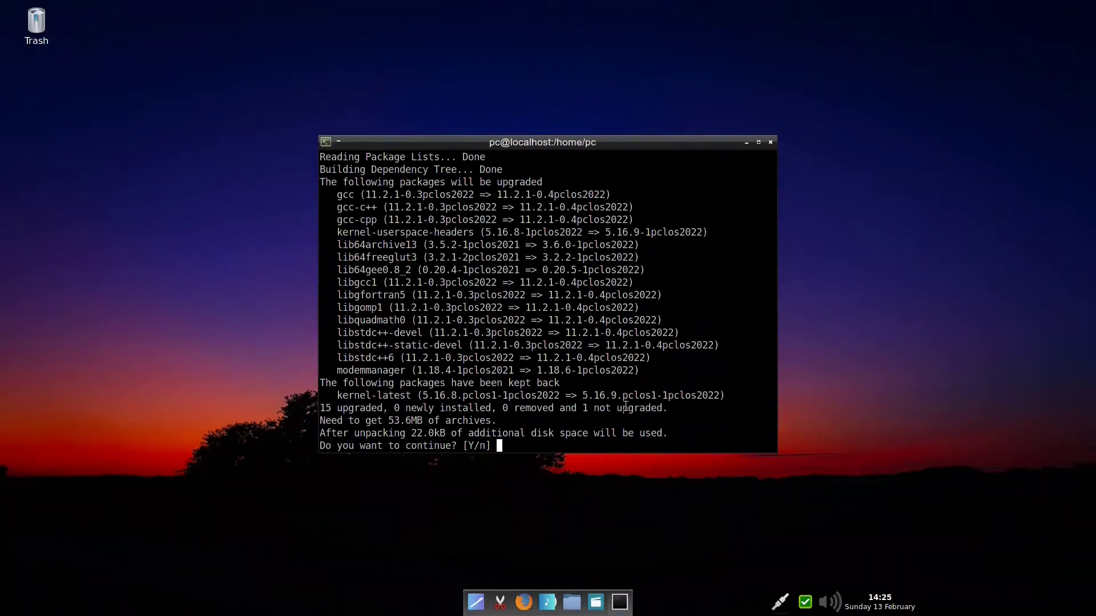
text(n)
key(Return)
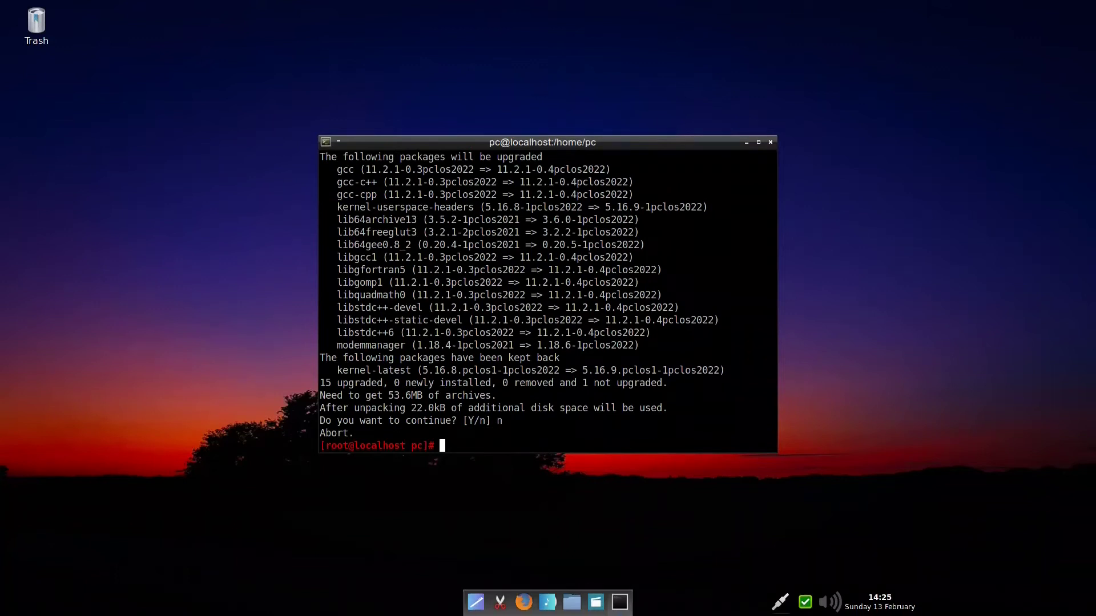
Install htop 3.1.2 with apt install htop, launch it and sort processes by MEM%.
text(apt install htop)
key(Return)
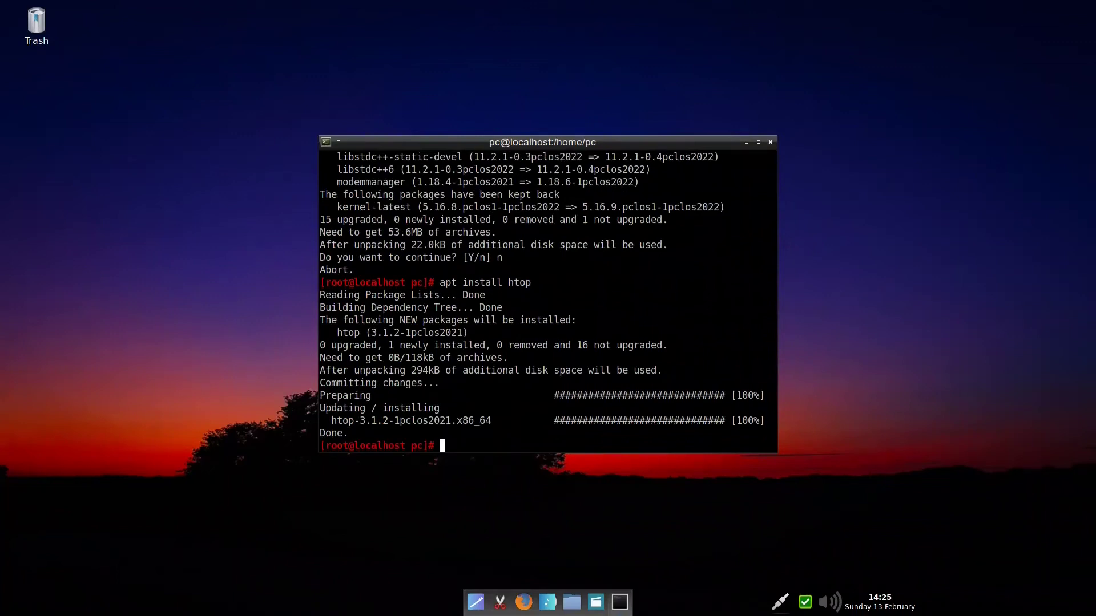
text(htop)
key(Return)
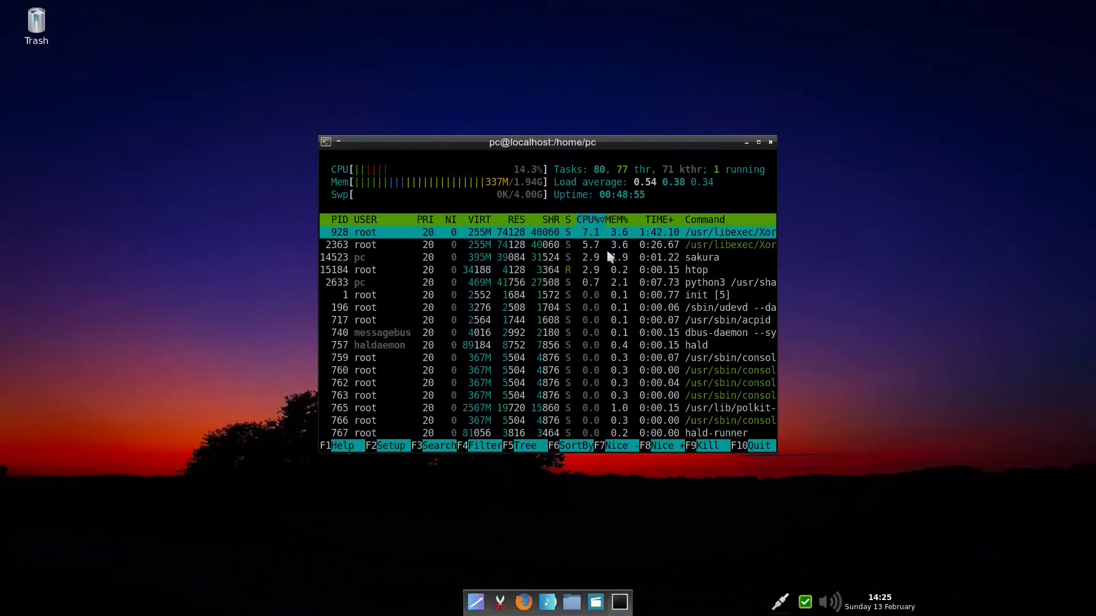
click(624, 220)
Close the terminal and launch the PCLinuxOS Control Center from the desktop menu with authentication.
click(770, 142)
right_click(525, 128)
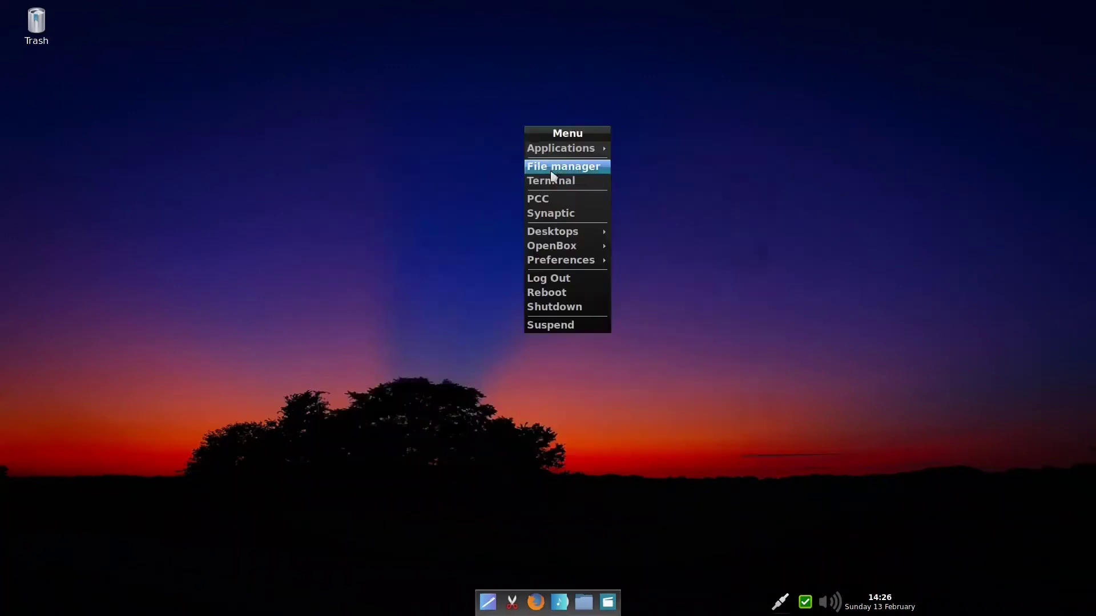
click(552, 202)
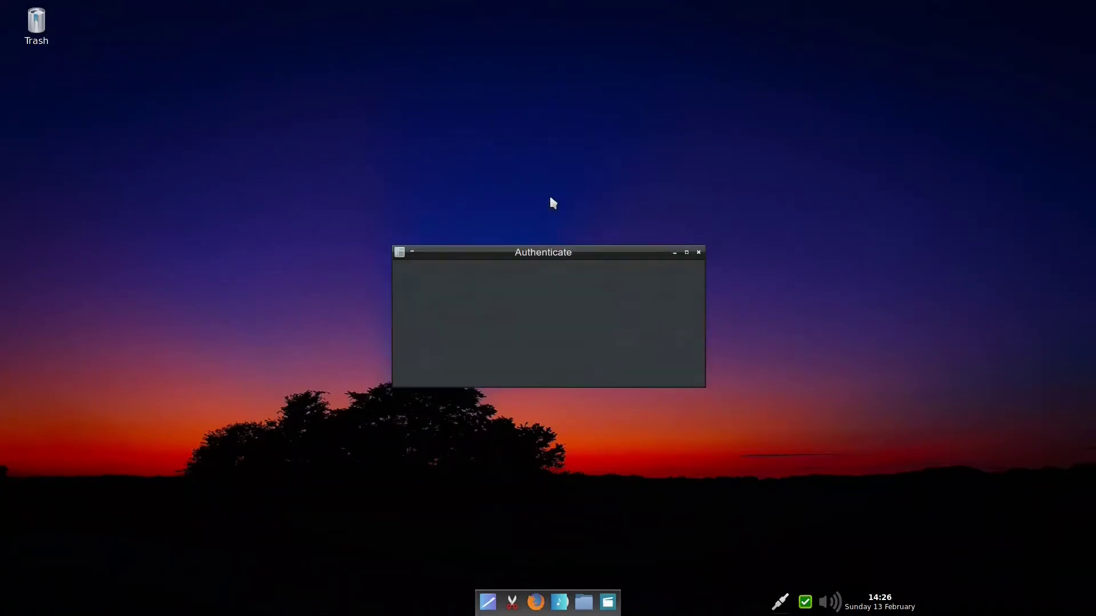
click(649, 383)
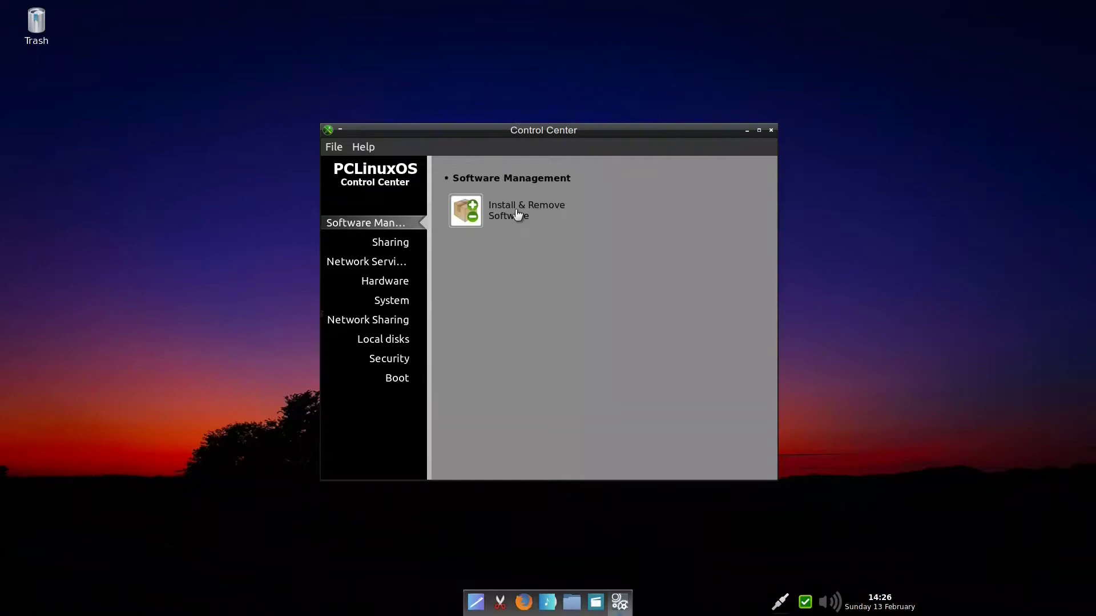
Browse the Sharing, Network Services and Hardware pages before settling on System.
click(397, 241)
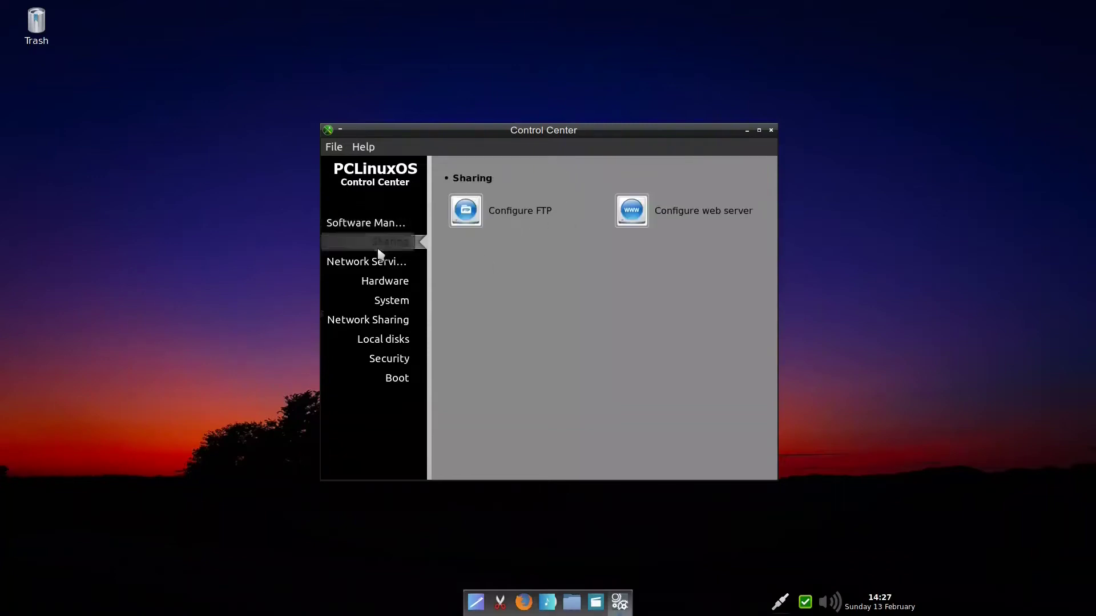
click(372, 260)
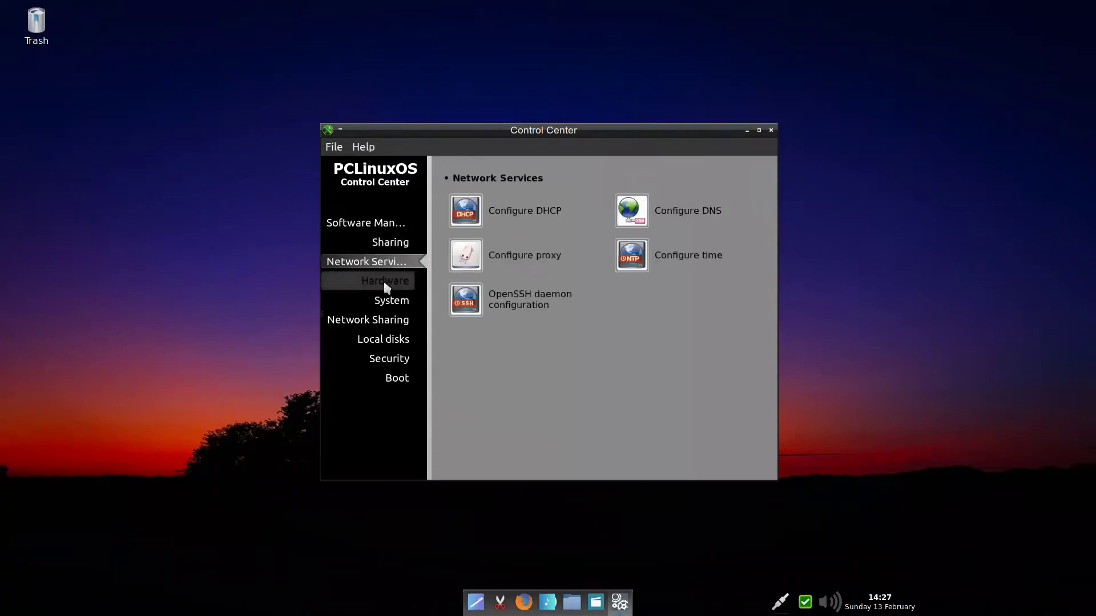
click(384, 284)
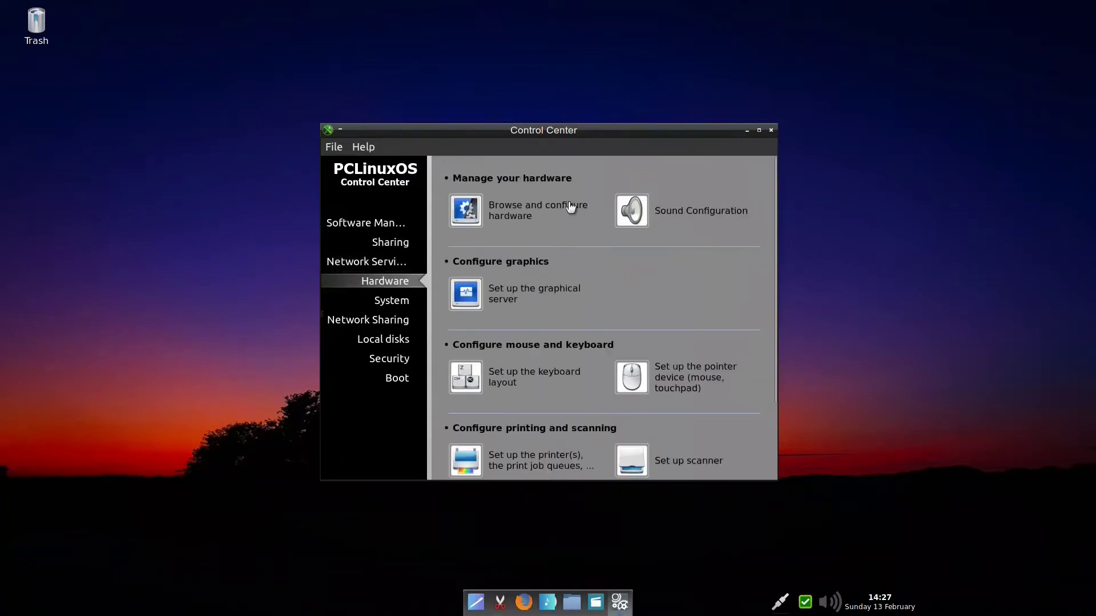
scroll(469, 303, down, 1)
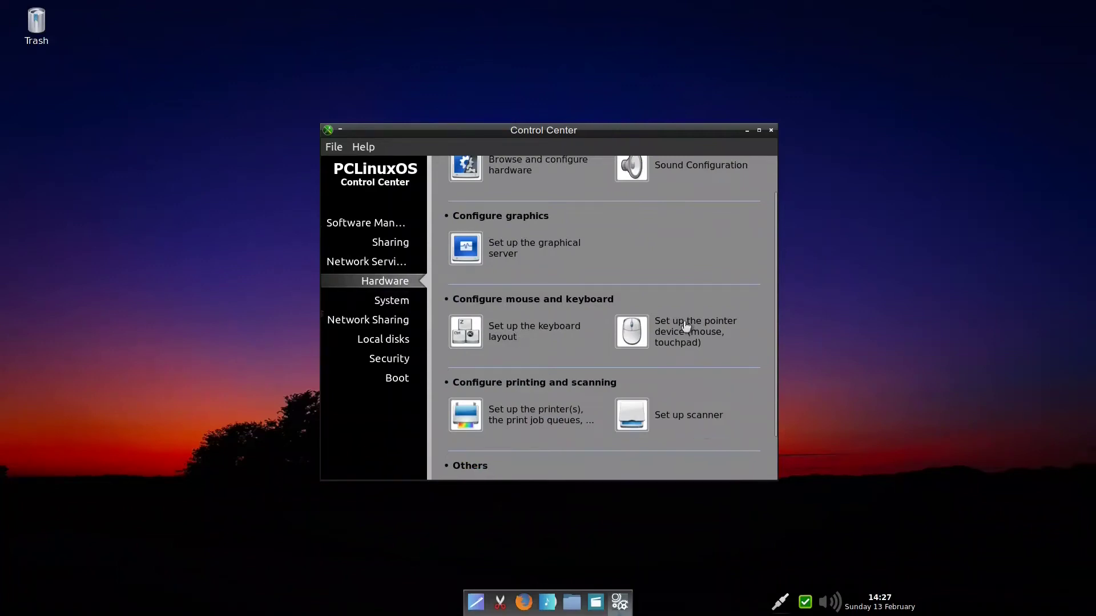
click(397, 301)
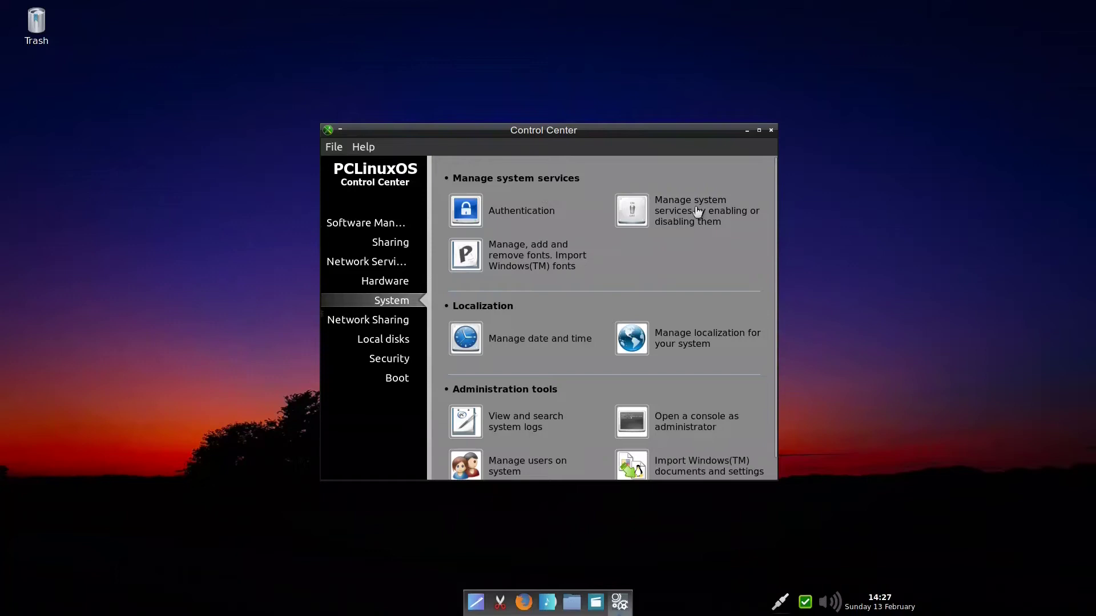
click(666, 207)
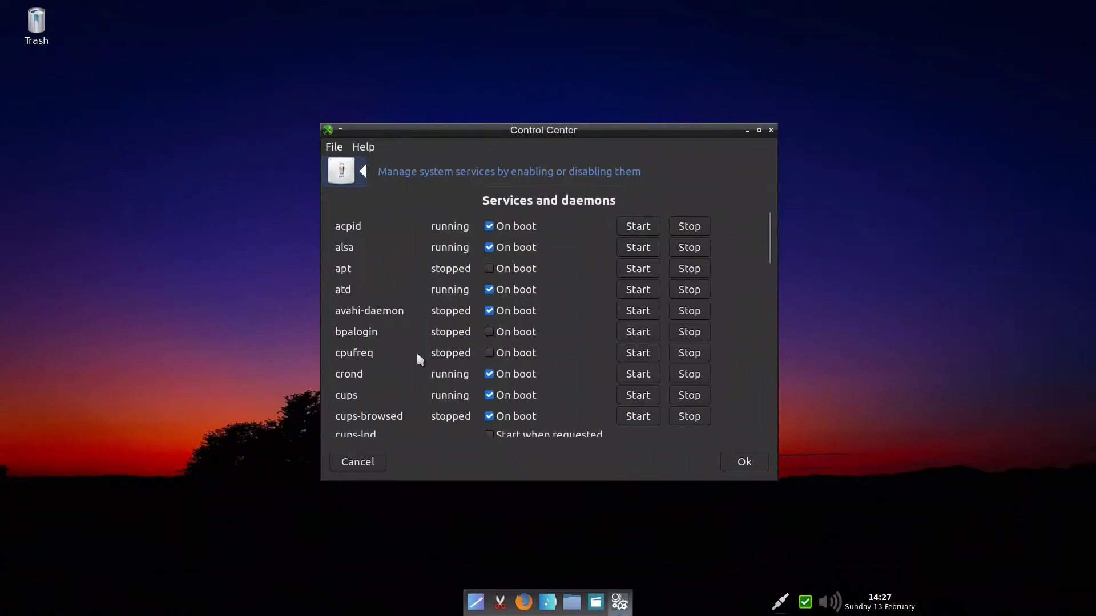
scroll(420, 343, down, 15)
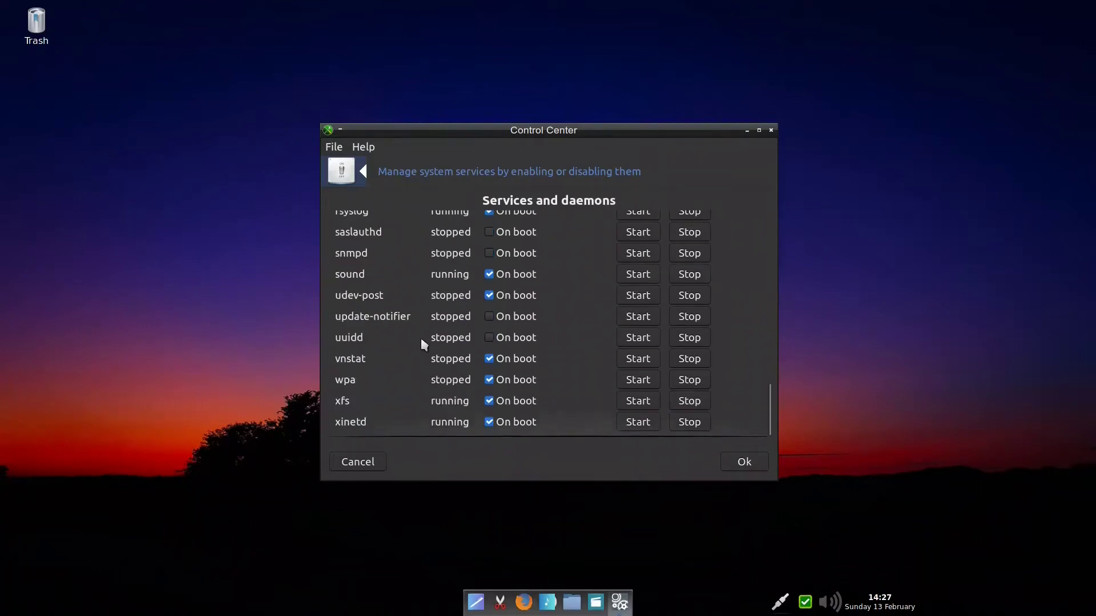
scroll(421, 343, up, 15)
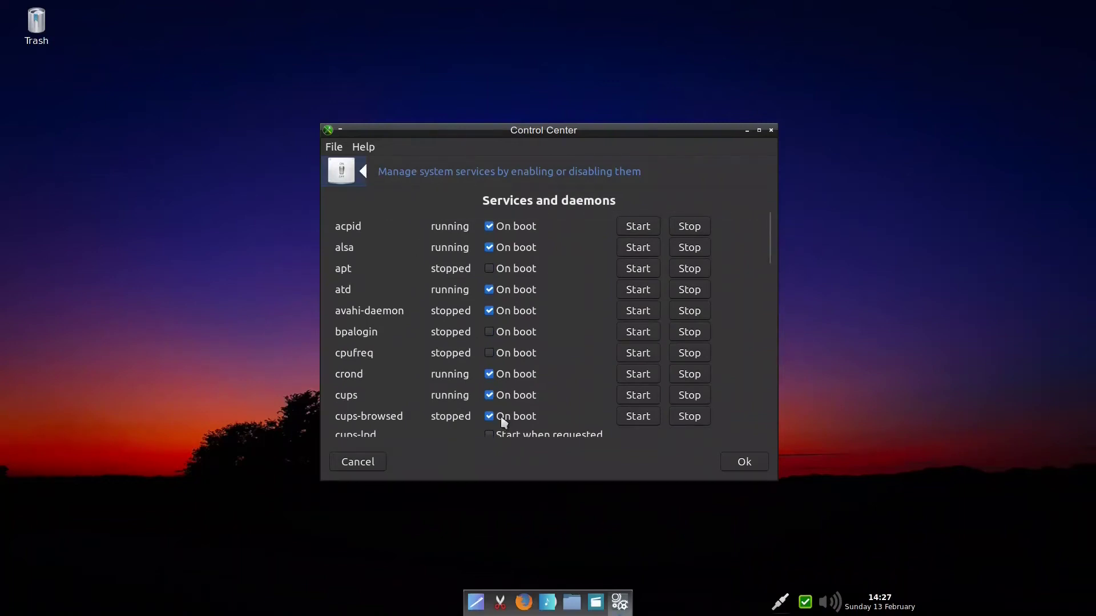
click(357, 463)
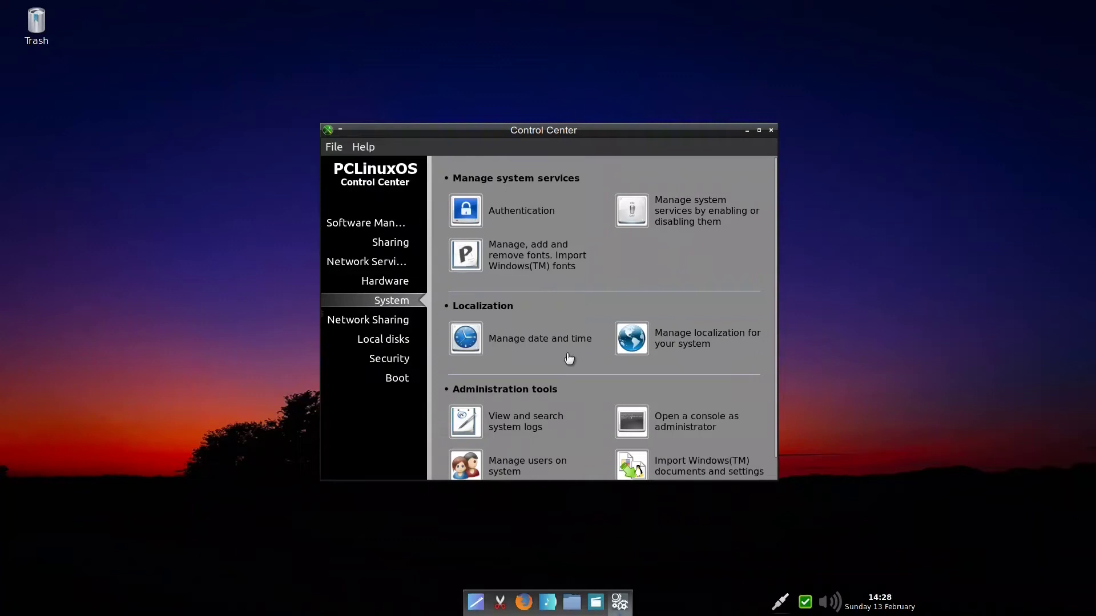
scroll(567, 361, down, 1)
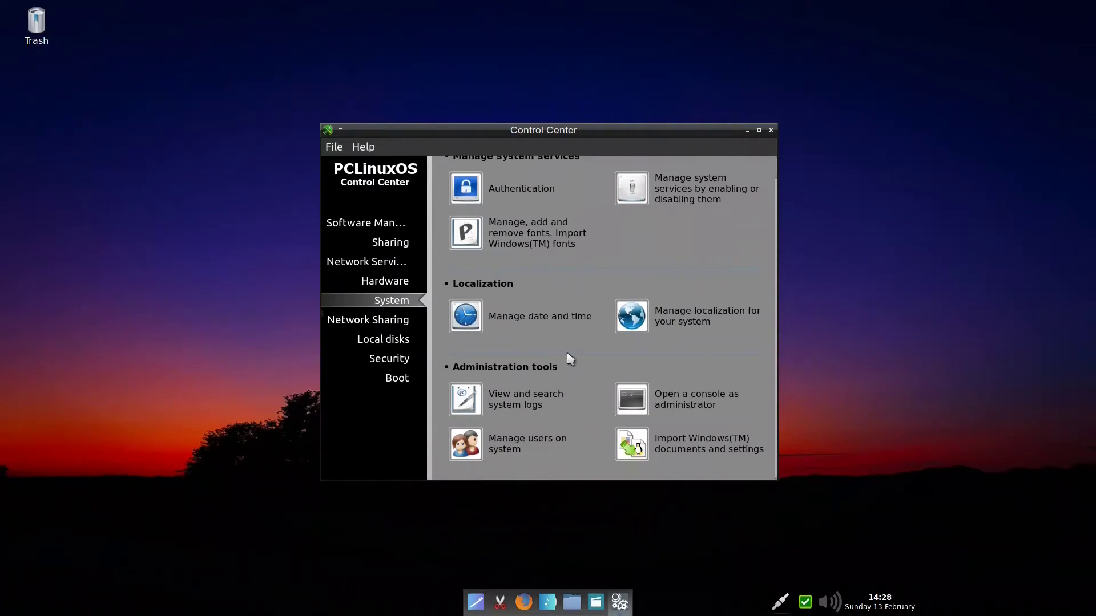
Open 'Manage users on system' and open the existing user account for editing.
click(483, 449)
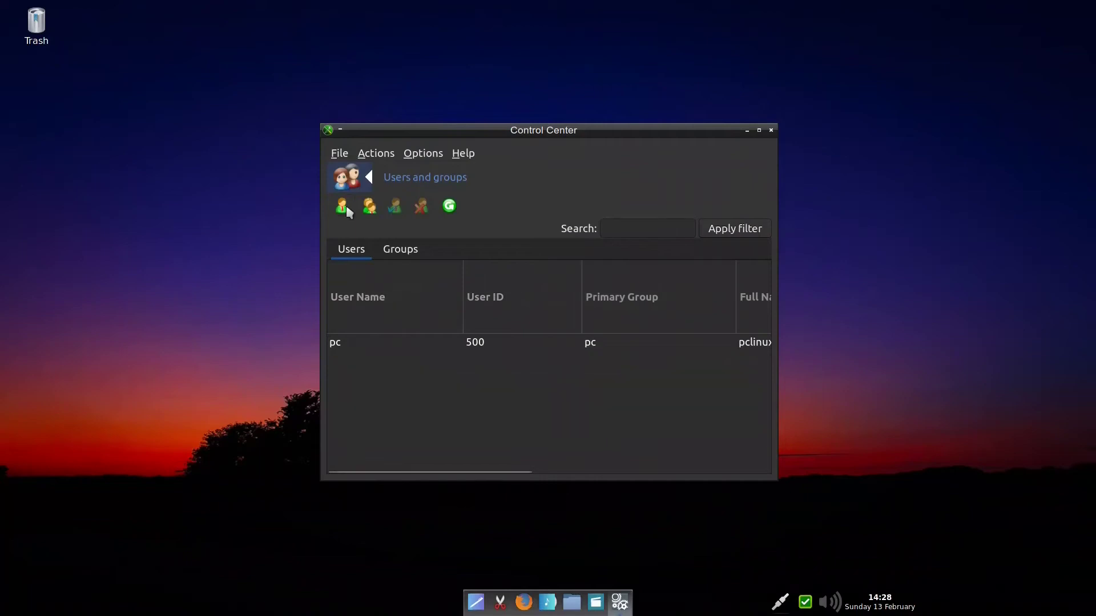
click(339, 344)
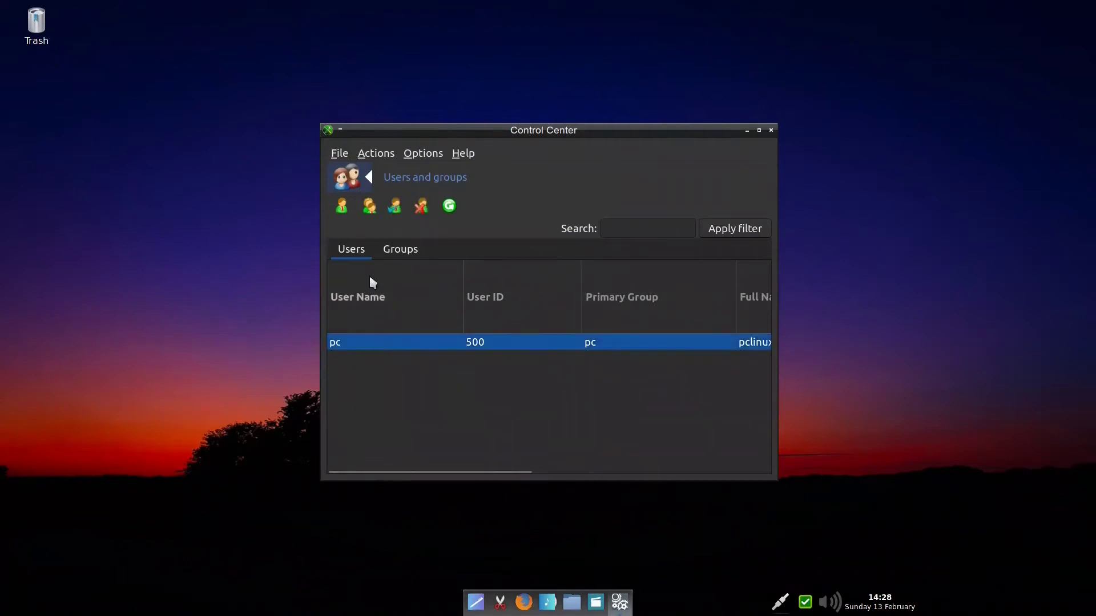
double_click(472, 343)
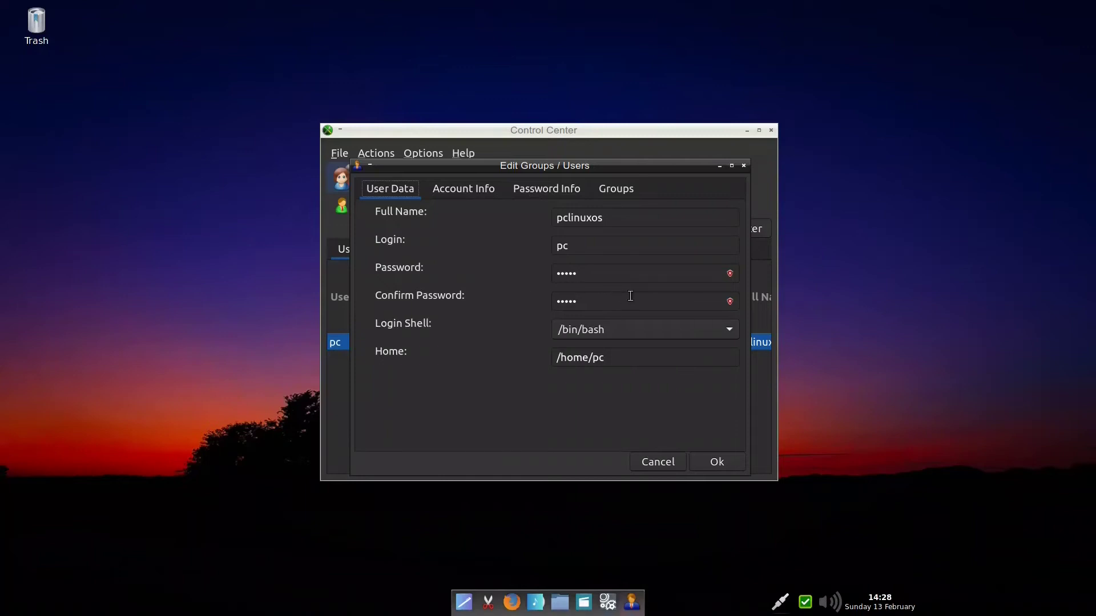
Review the Account Info and Password Info tabs, then the Groups list including wheel, video and audio.
click(460, 195)
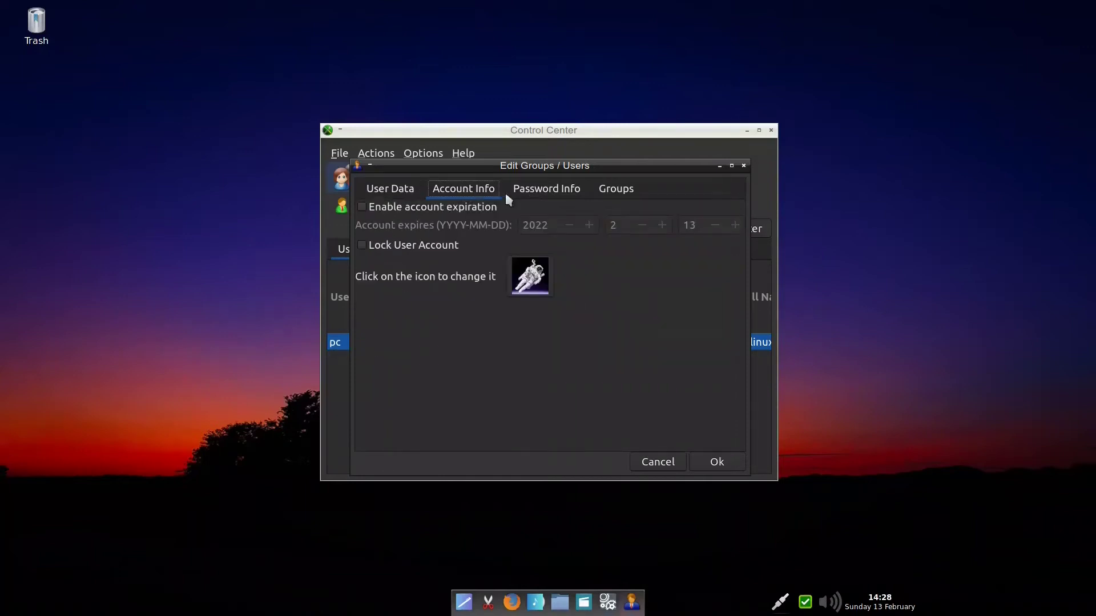
click(558, 191)
click(606, 187)
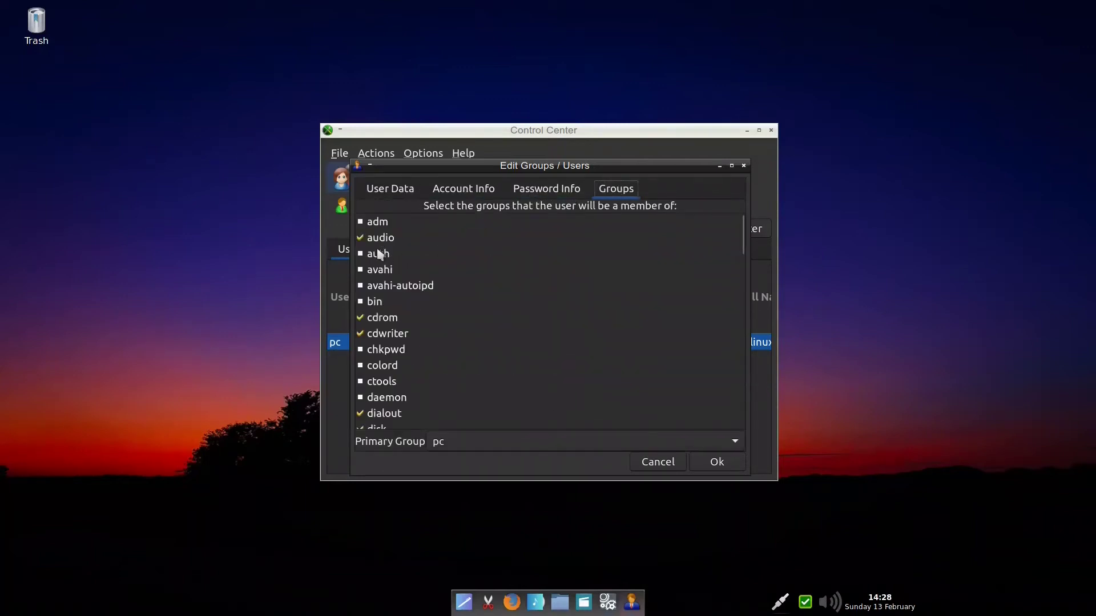
scroll(382, 304, down, 8)
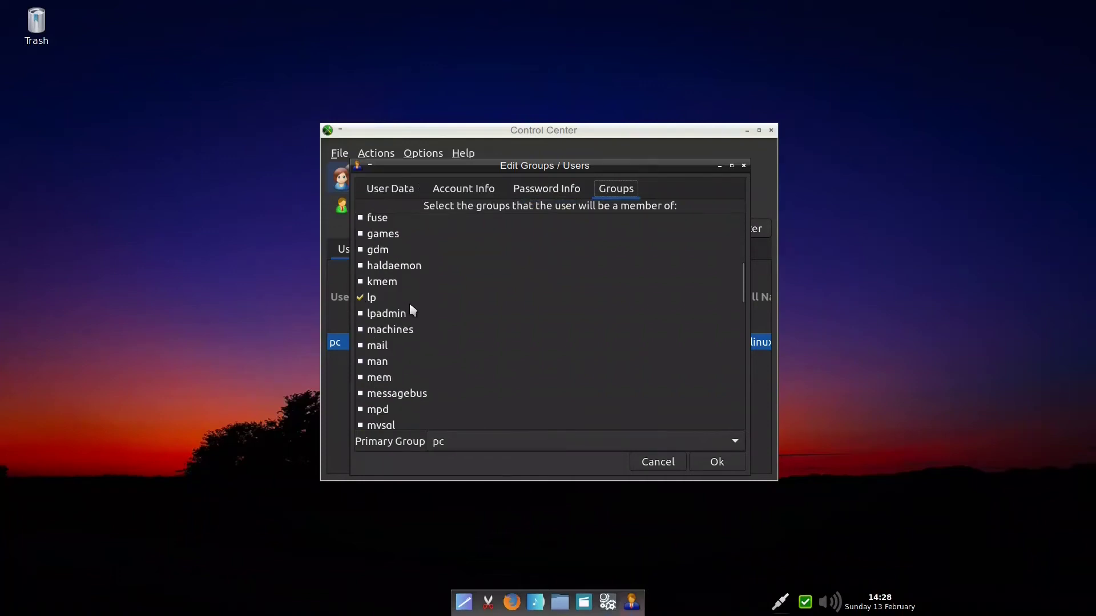
scroll(411, 313, down, 3)
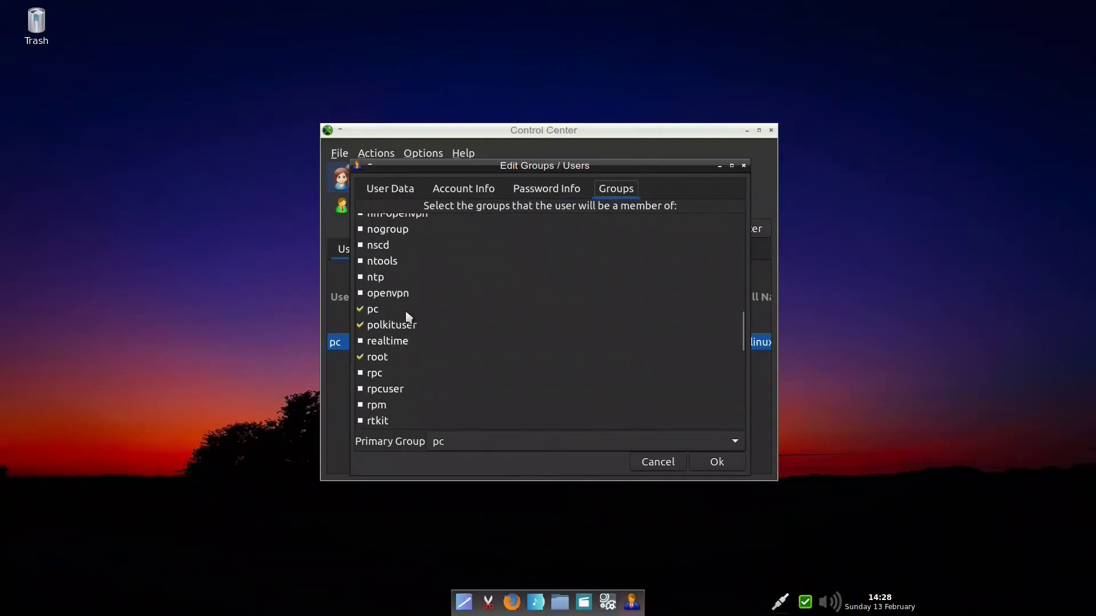
scroll(382, 357, down, 4)
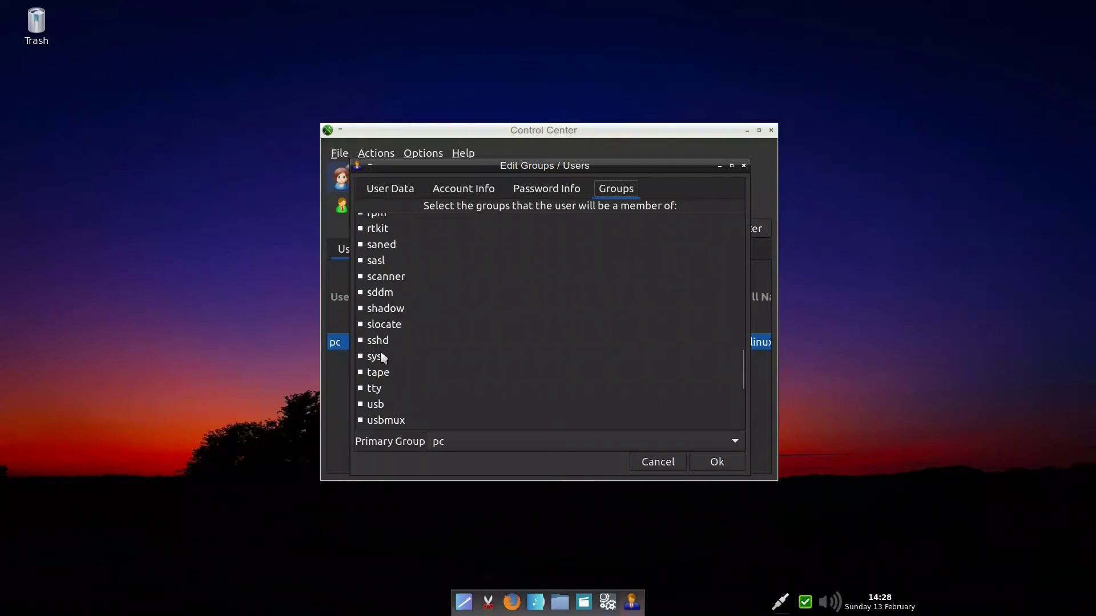
scroll(383, 358, down, 3)
scroll(385, 357, down, 1)
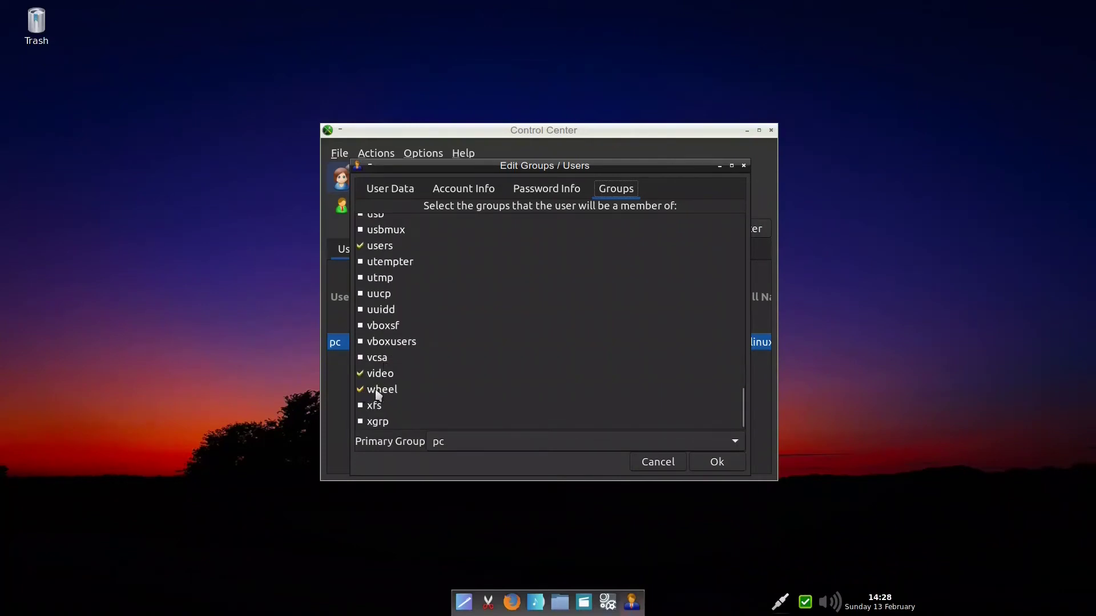
Cancel the user editor, open Boot, and view then cancel the display manager setup, keeping GDM.
click(658, 462)
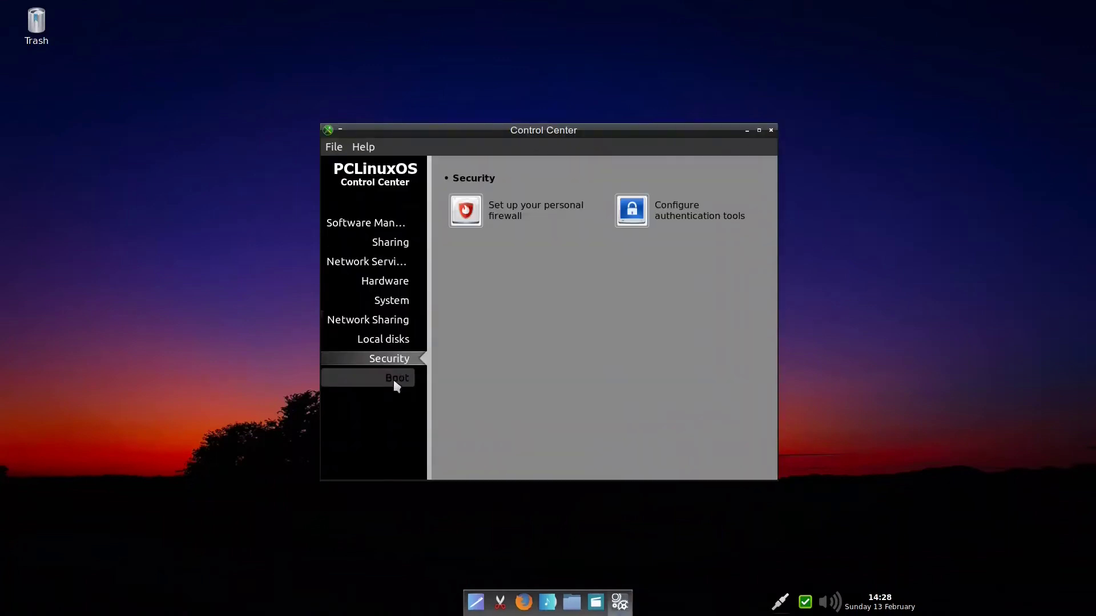
click(395, 378)
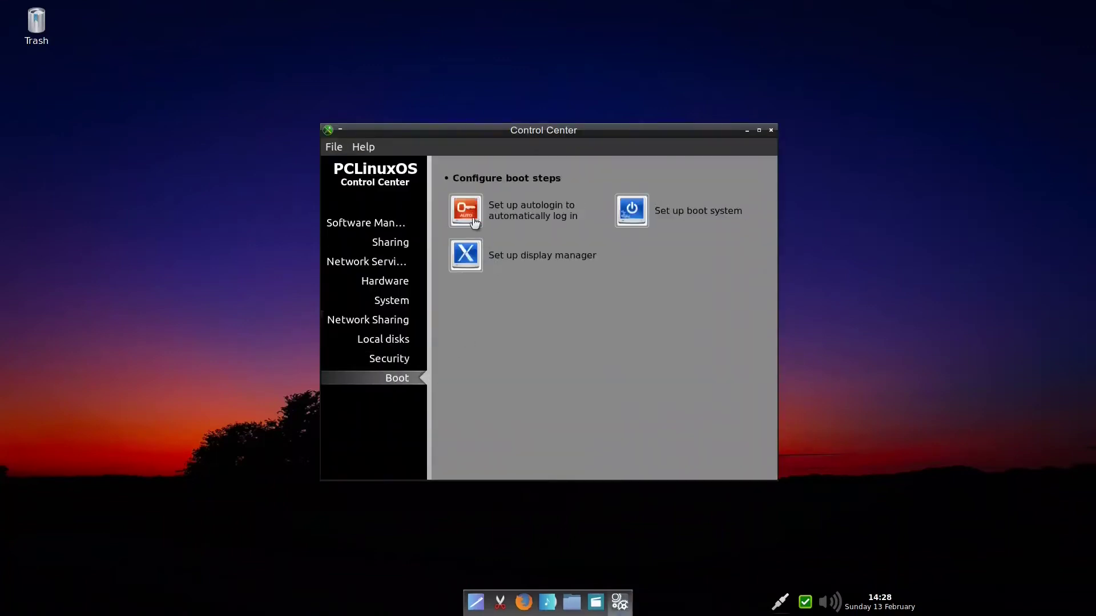
click(466, 257)
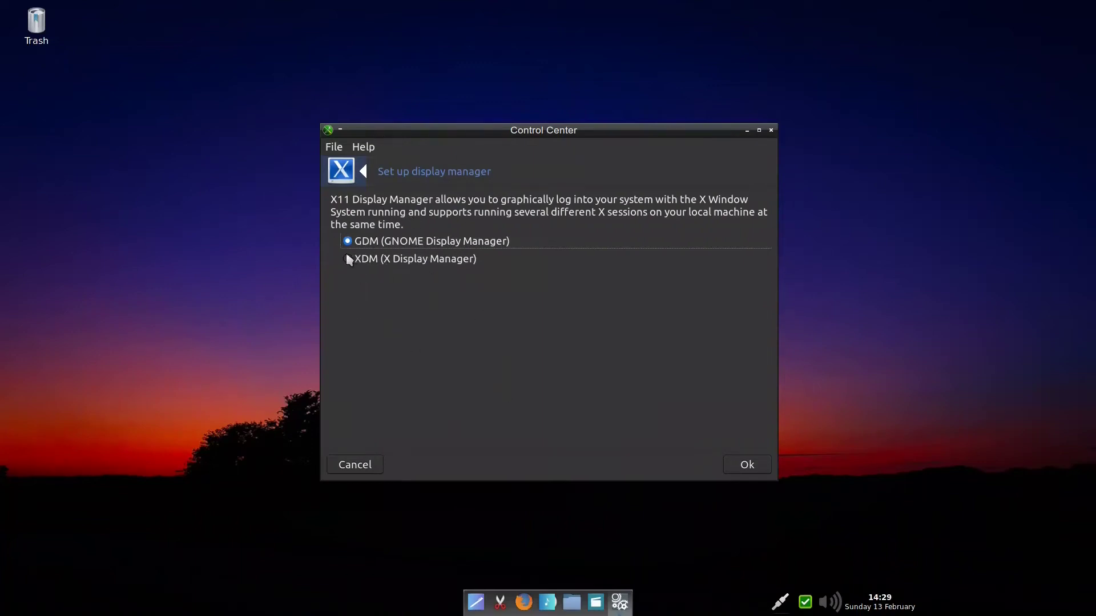
click(355, 464)
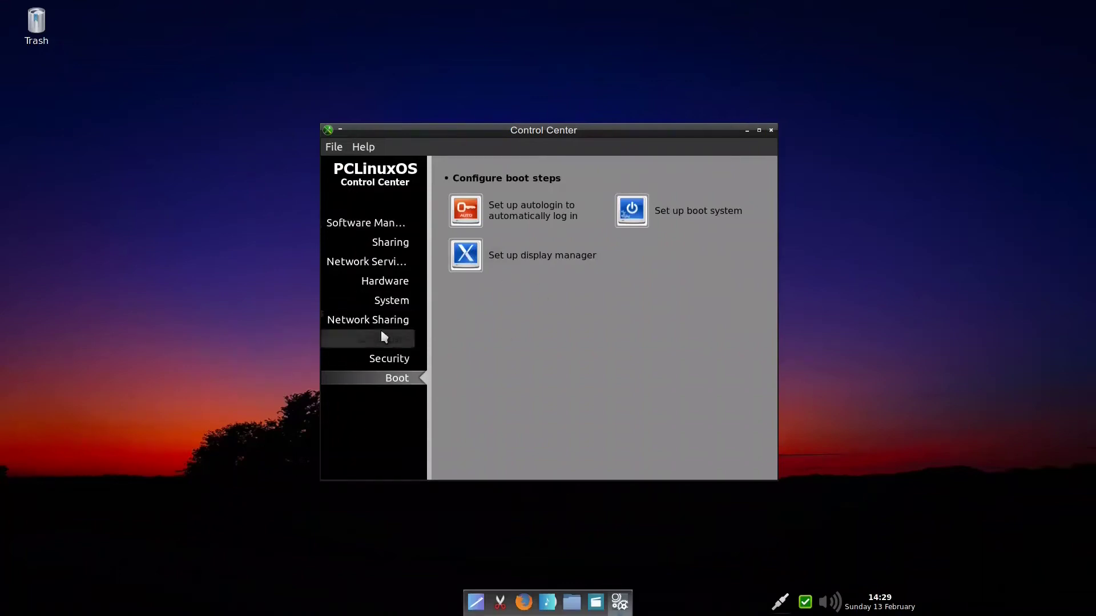
Close the Control Center, start Synaptic from the root menu with the admin password, and centre its window.
key(alt+F4)
right_click(539, 107)
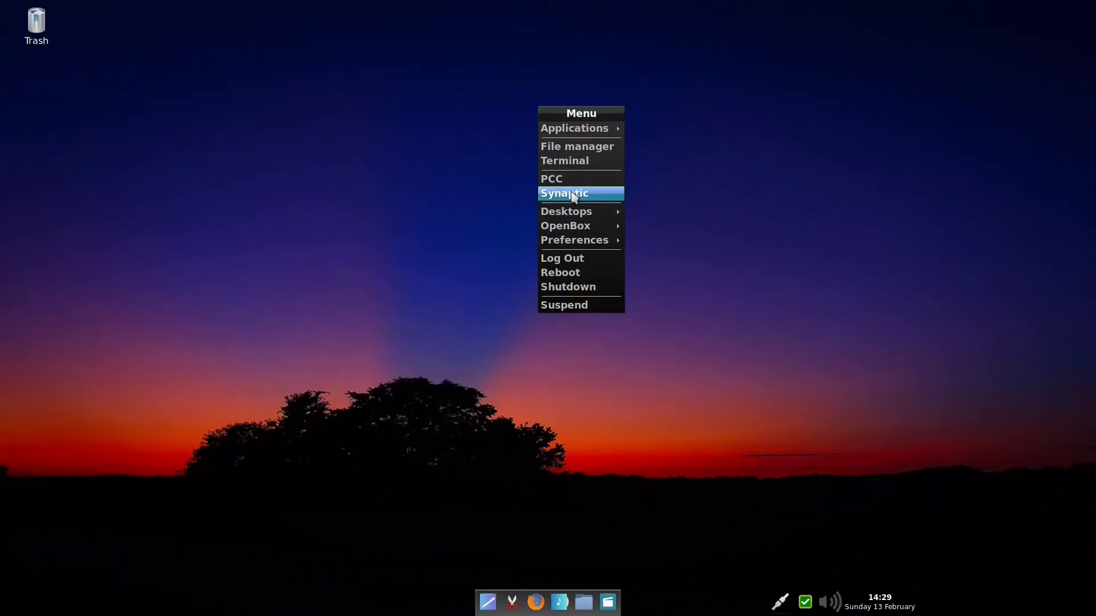
click(574, 194)
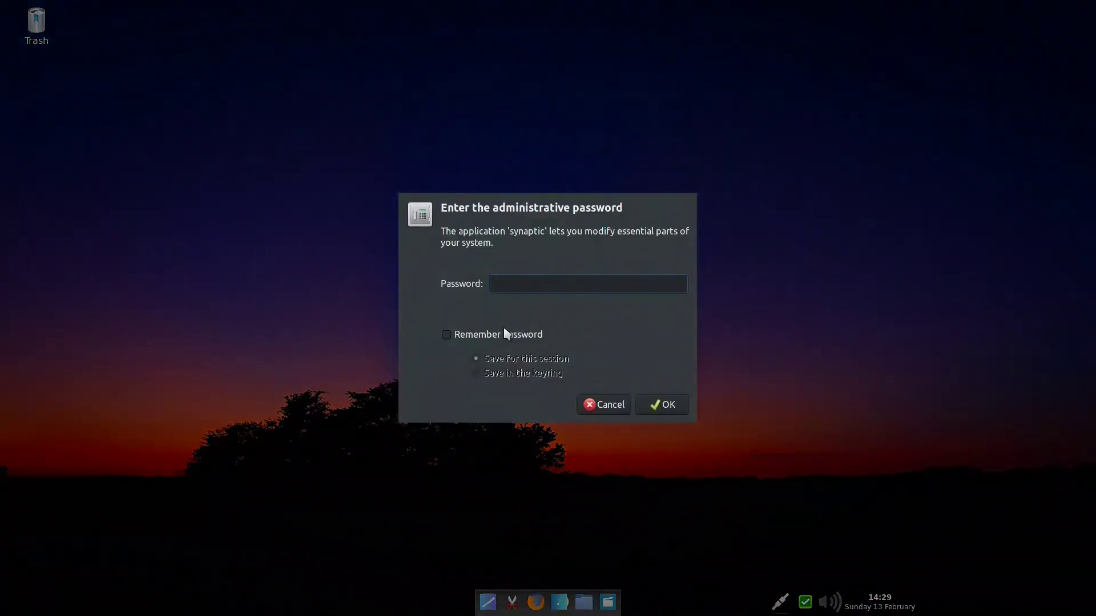
key(Return)
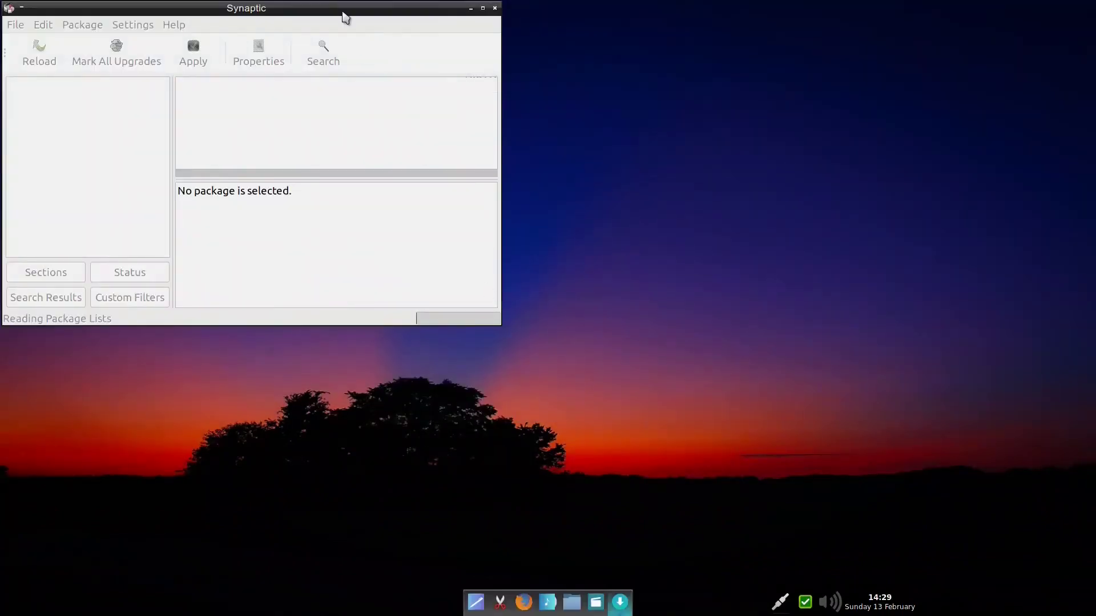
drag(345, 15, 593, 112)
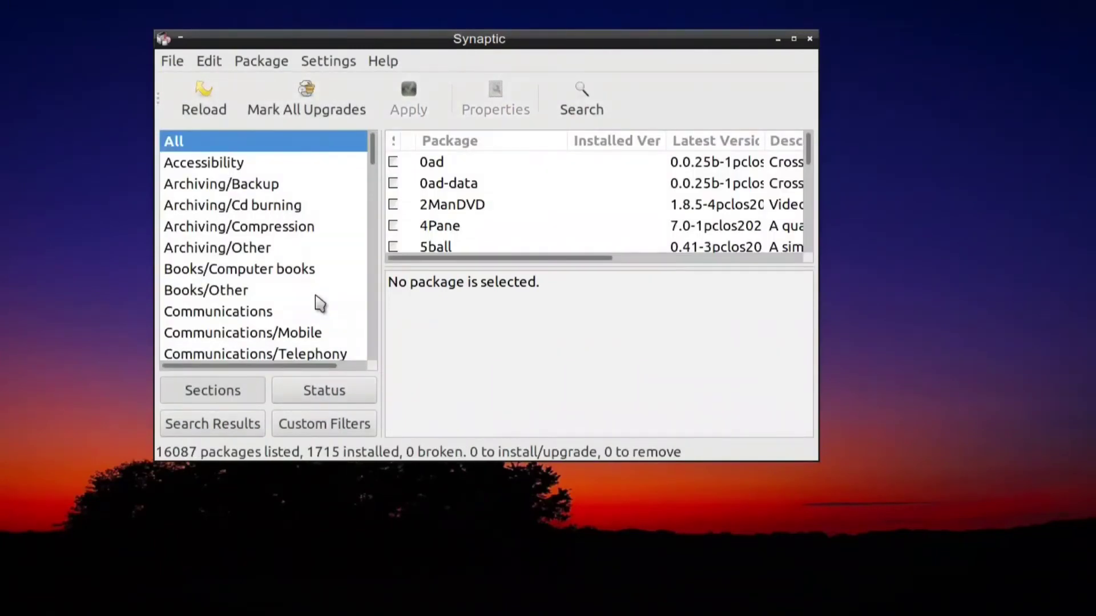
click(382, 61)
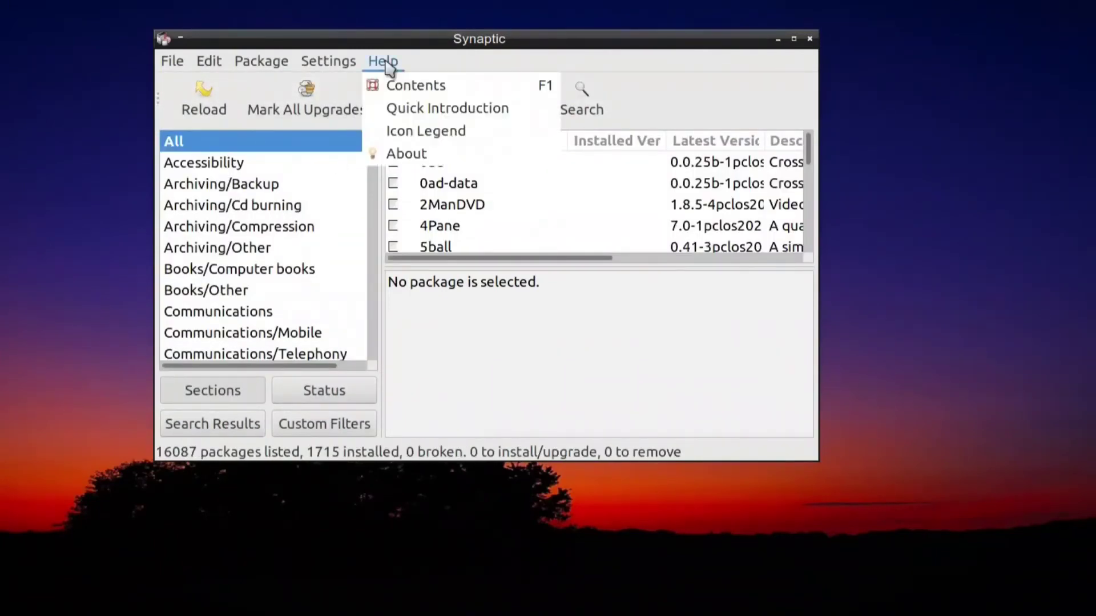
click(394, 153)
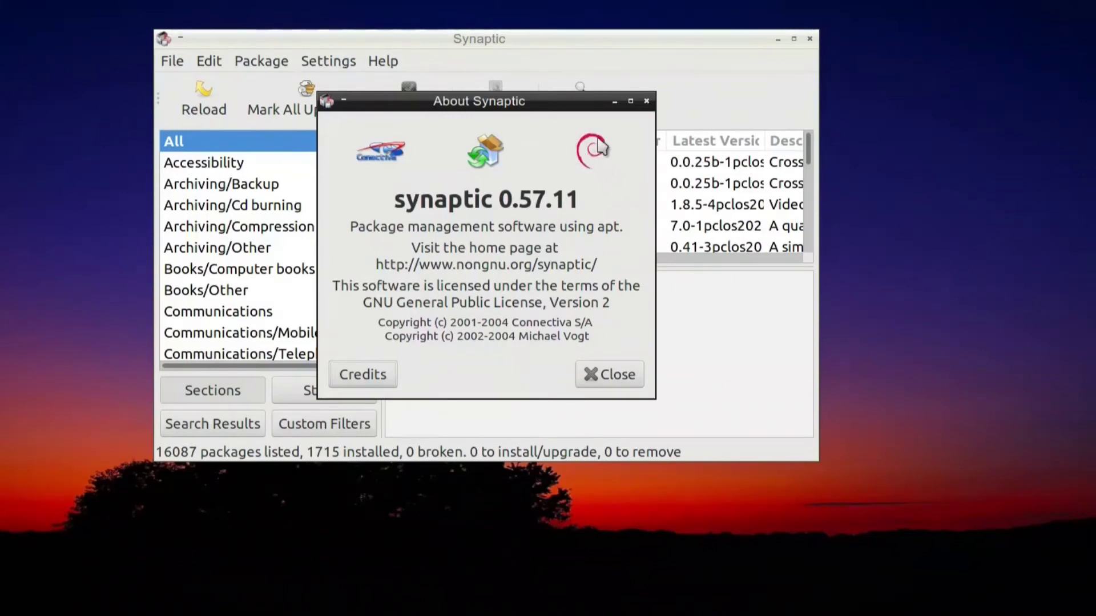
click(616, 378)
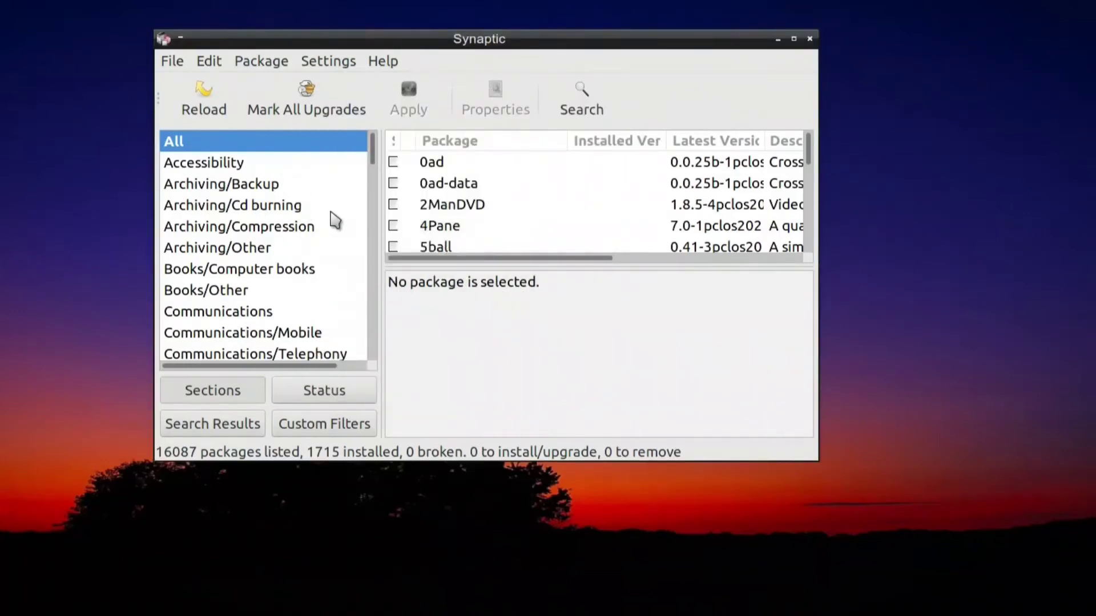
Mark all 16 upgrades plus the kernel-5.16.9 installs, review the summary, then cancel without applying.
click(306, 100)
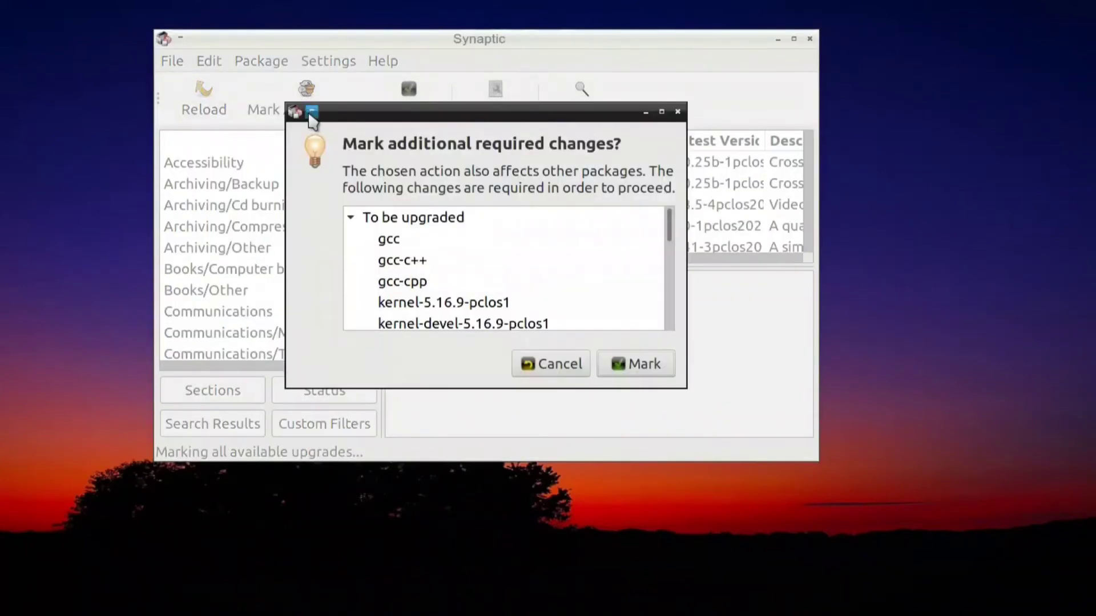
click(636, 366)
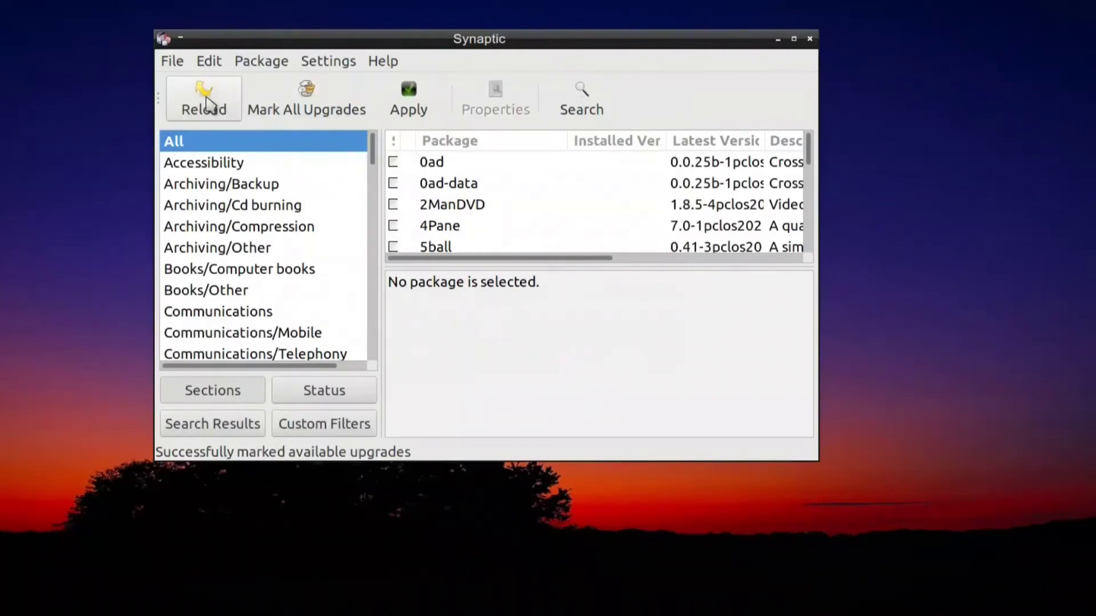
click(406, 102)
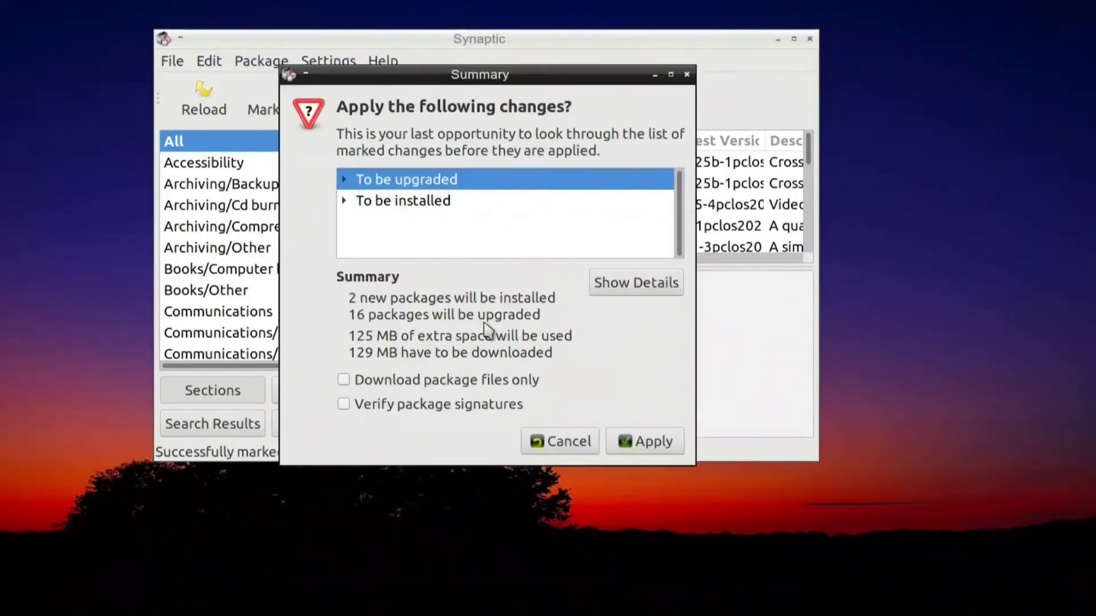
click(343, 180)
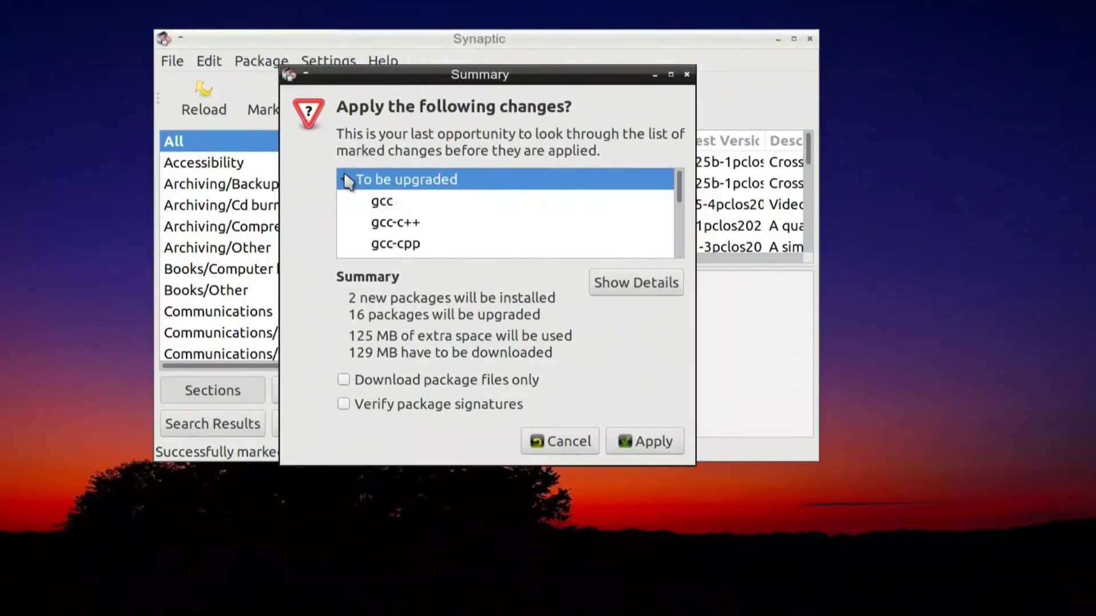
click(344, 179)
click(345, 200)
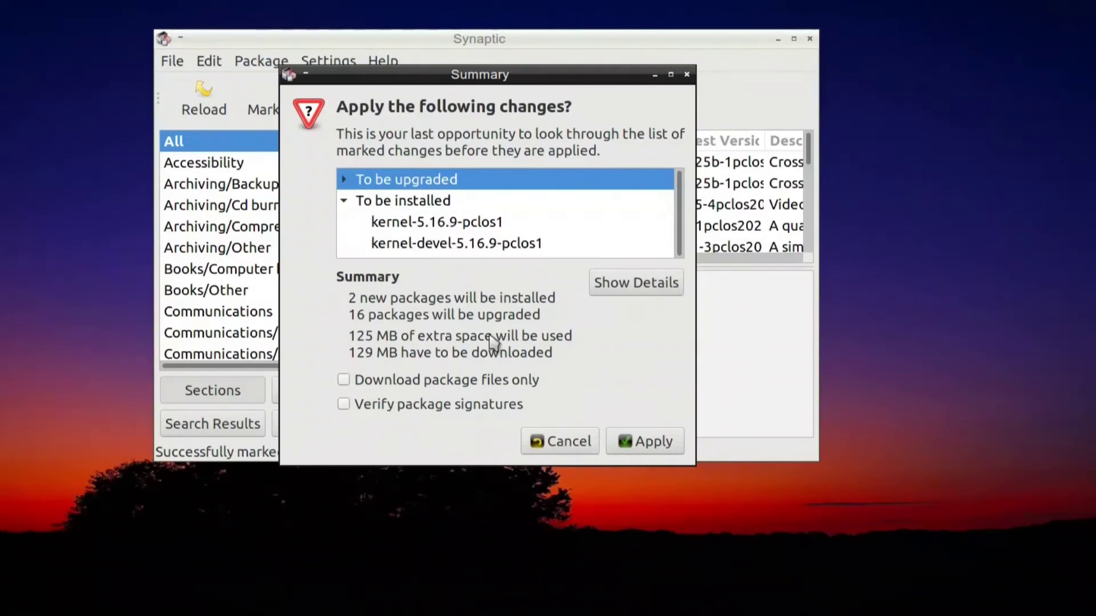
click(561, 442)
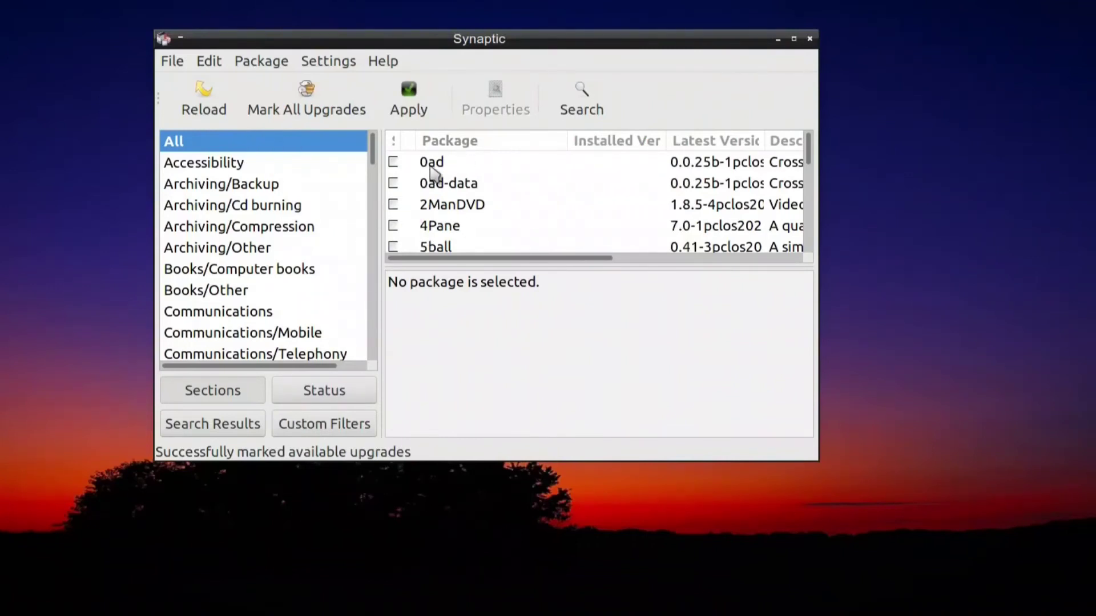
Search Synaptic for htop, chromium and inkscape, reading the htop and inkscape descriptions.
click(562, 114)
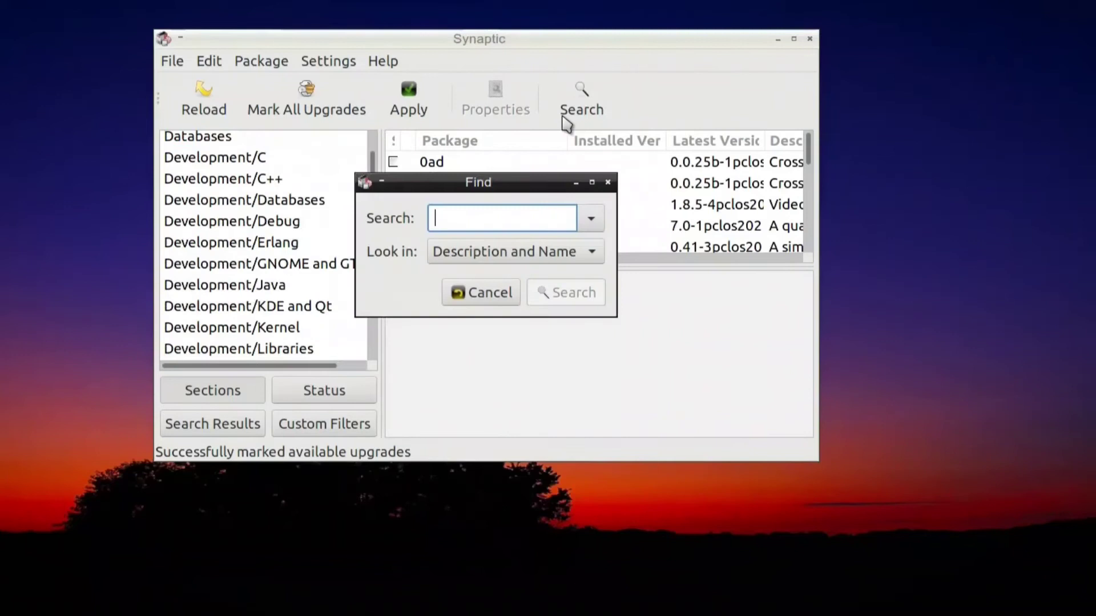
text(htop)
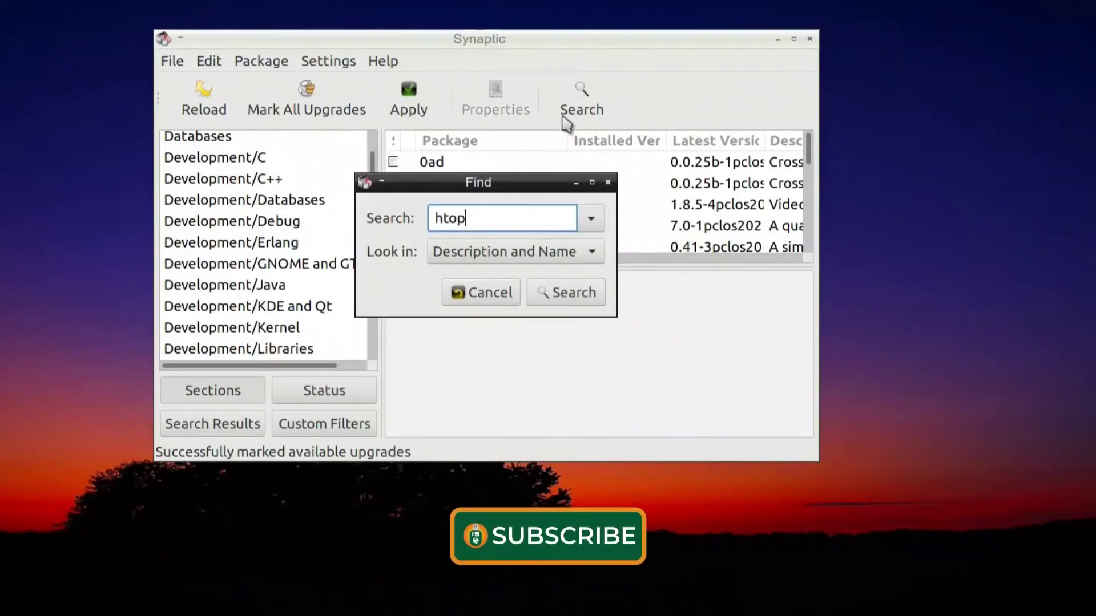
key(Return)
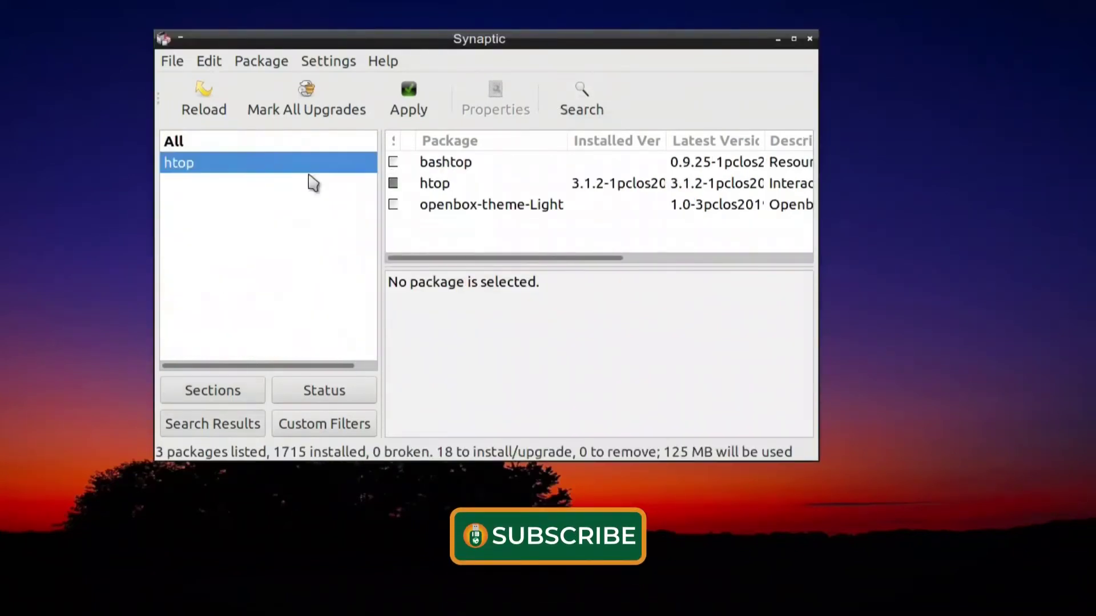
click(443, 189)
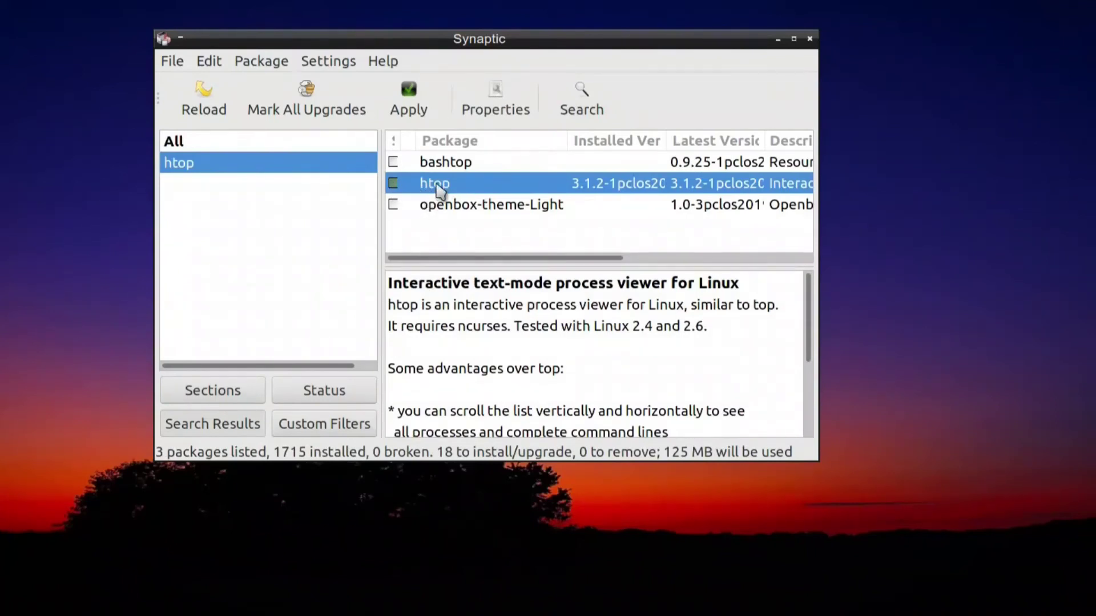
click(205, 148)
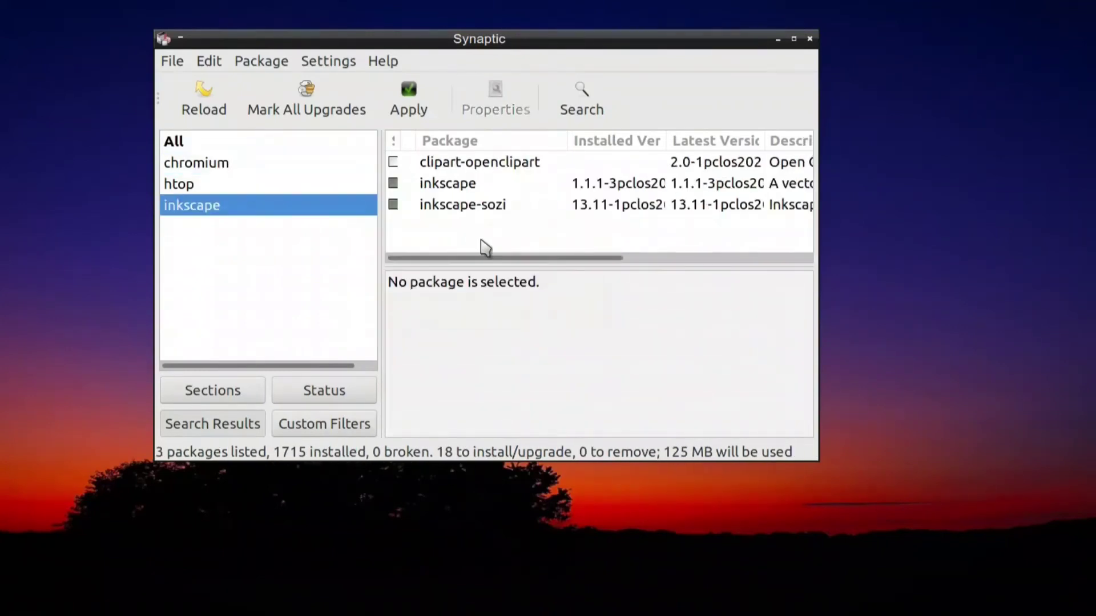
click(469, 187)
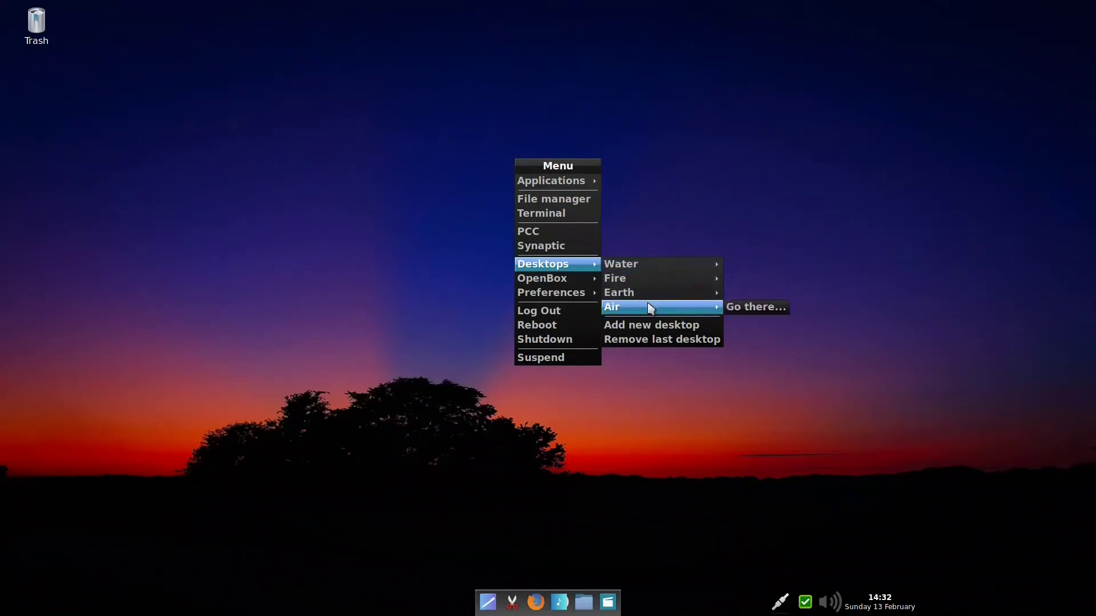
mouse_move(681, 271)
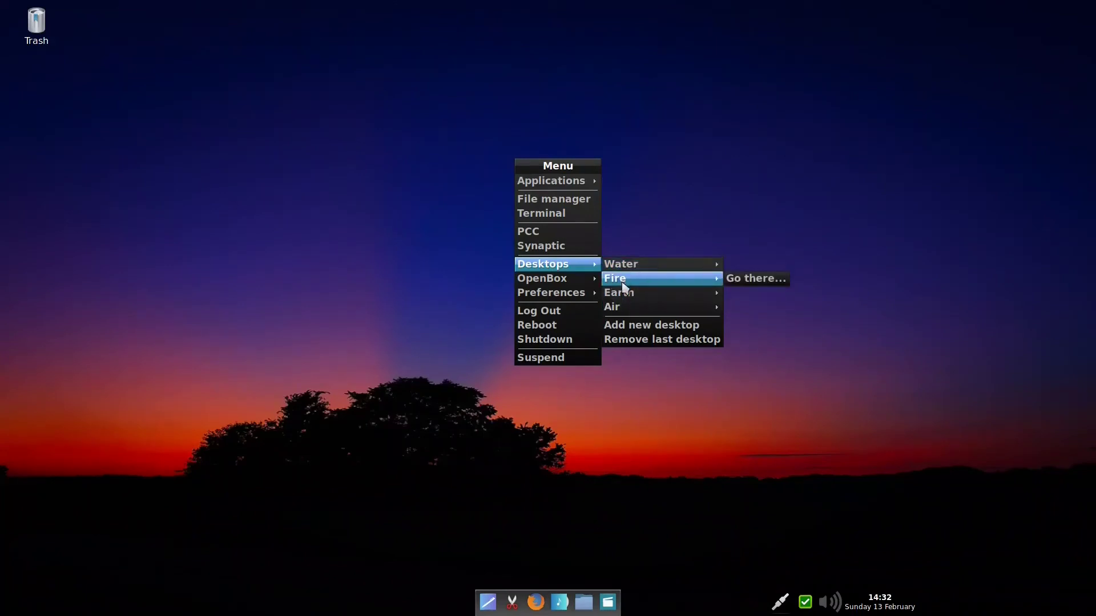
mouse_move(562, 280)
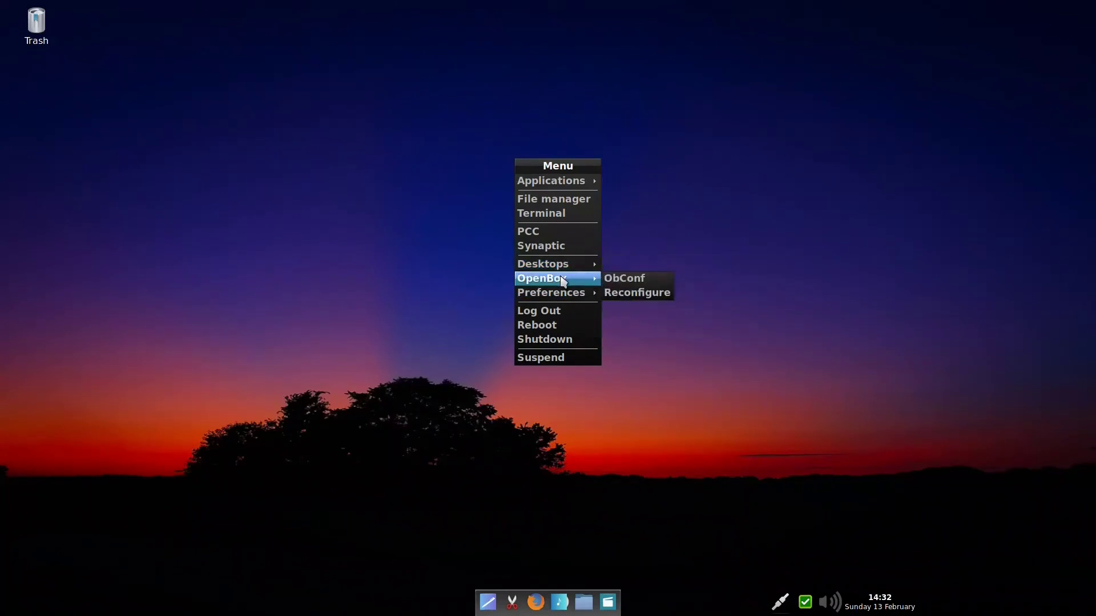
click(637, 283)
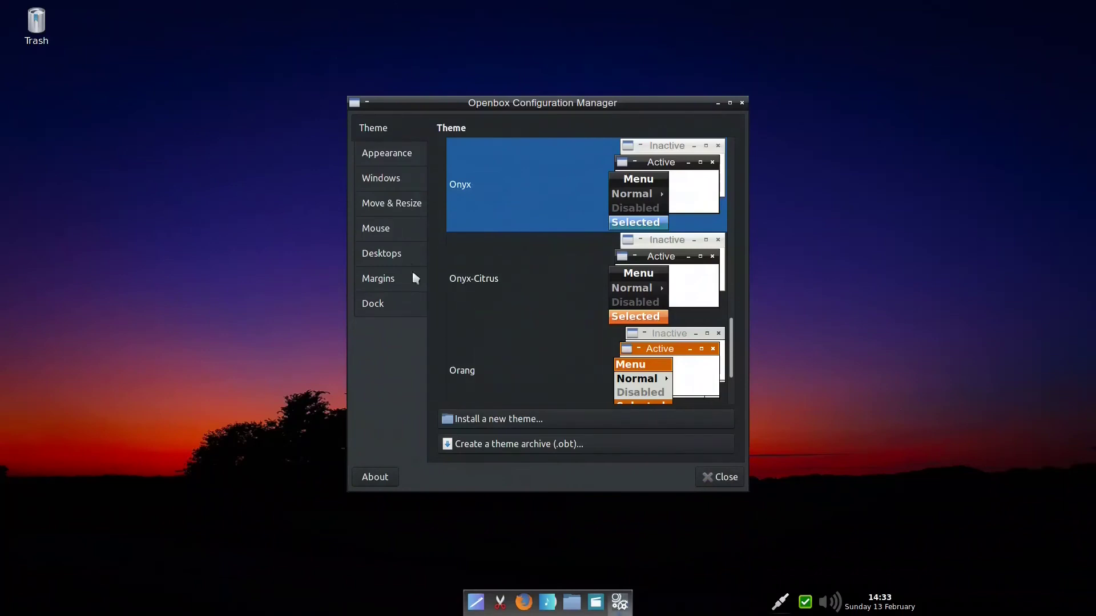
scroll(522, 255, down, 3)
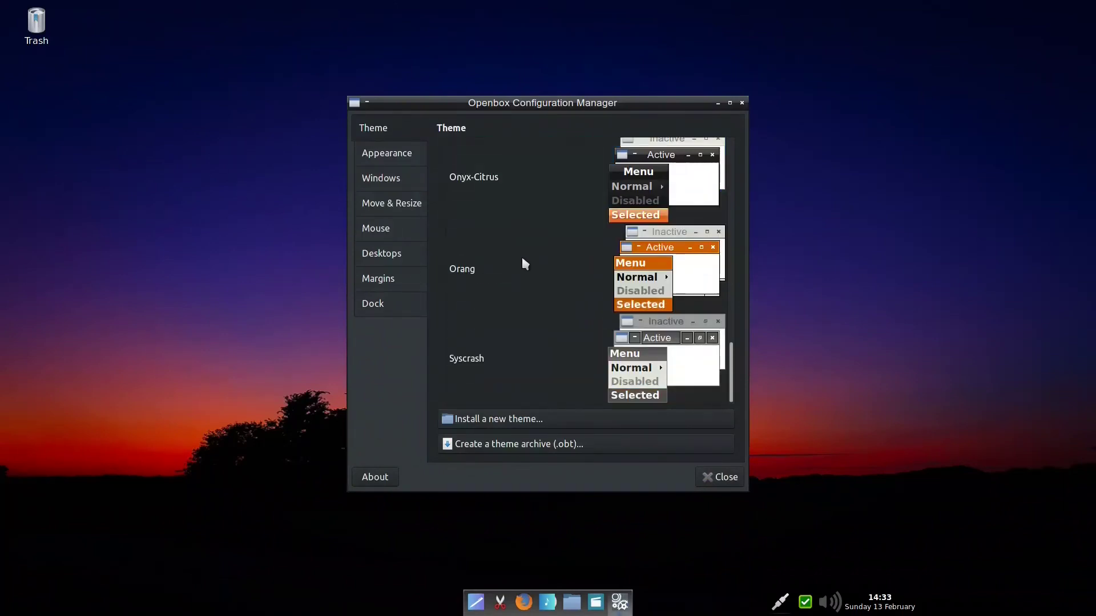
scroll(520, 252, up, 7)
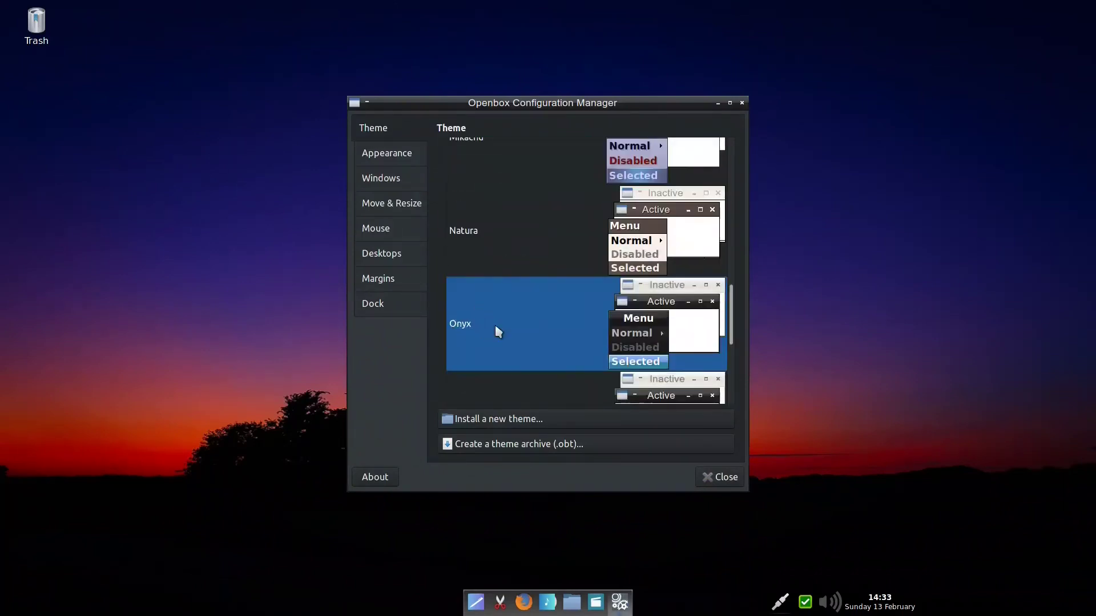
scroll(730, 343, down, 2)
click(724, 477)
right_click(476, 156)
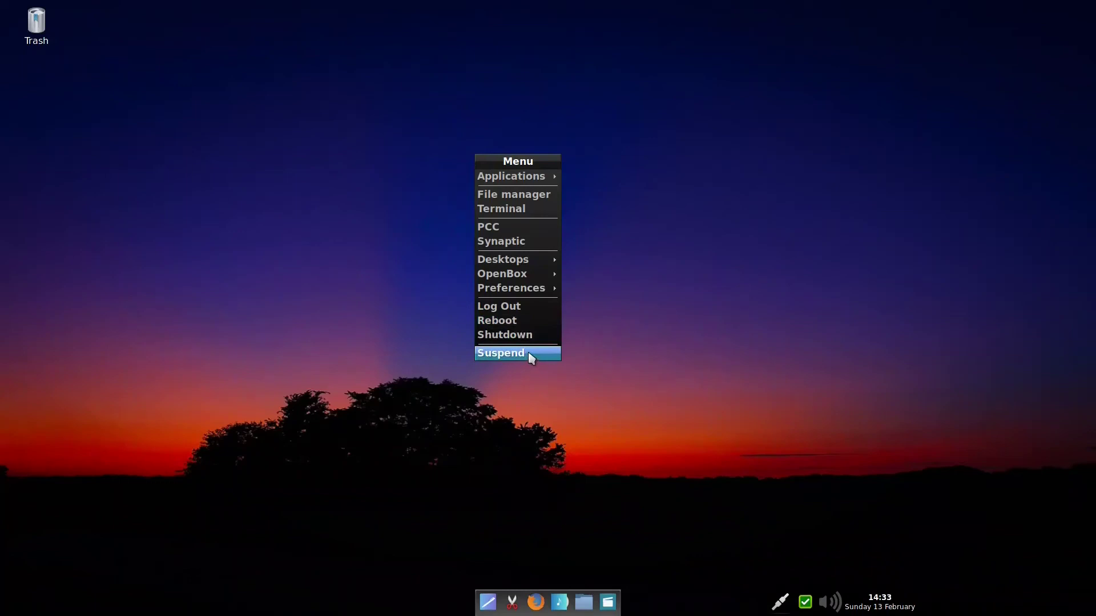
Show the desktop menu's Applications > Configuration submenu, listing ARandR through Tint2 and tintwizard.
right_click(498, 178)
mouse_move(541, 204)
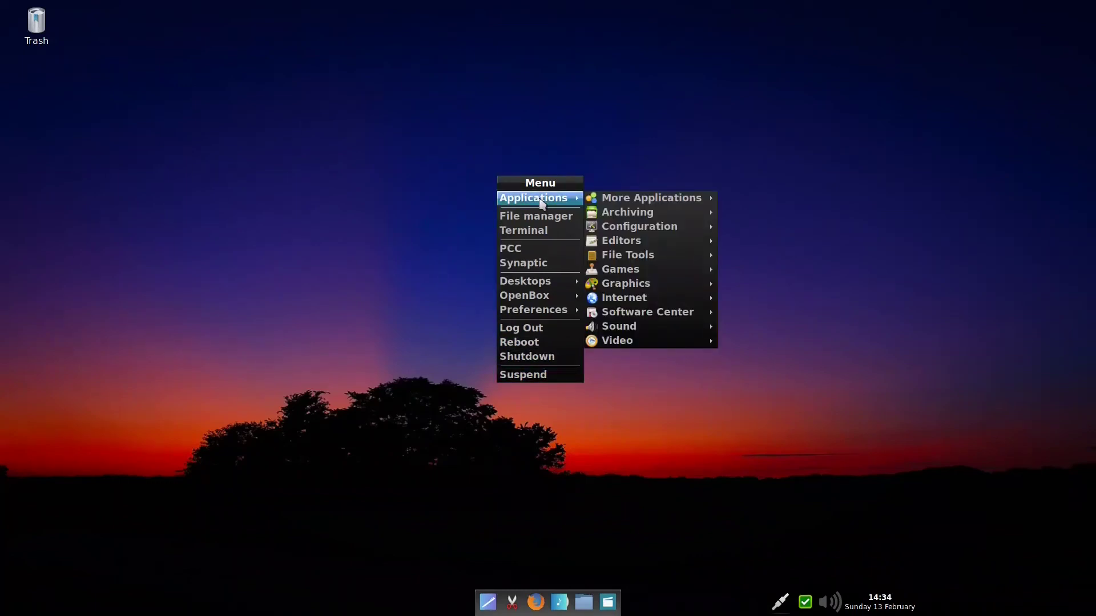
mouse_move(769, 207)
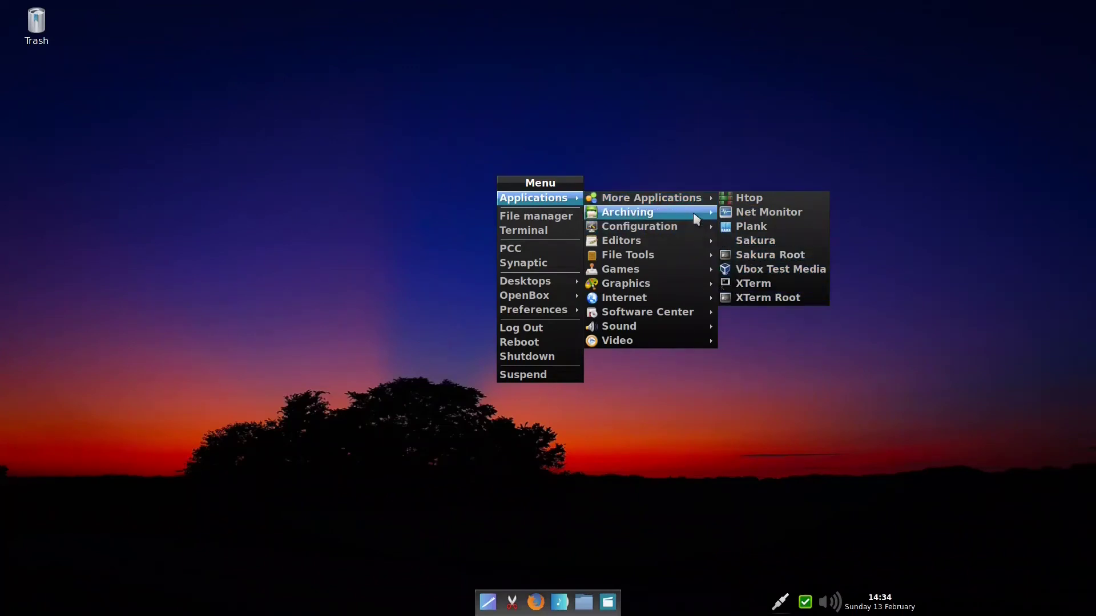
mouse_move(698, 215)
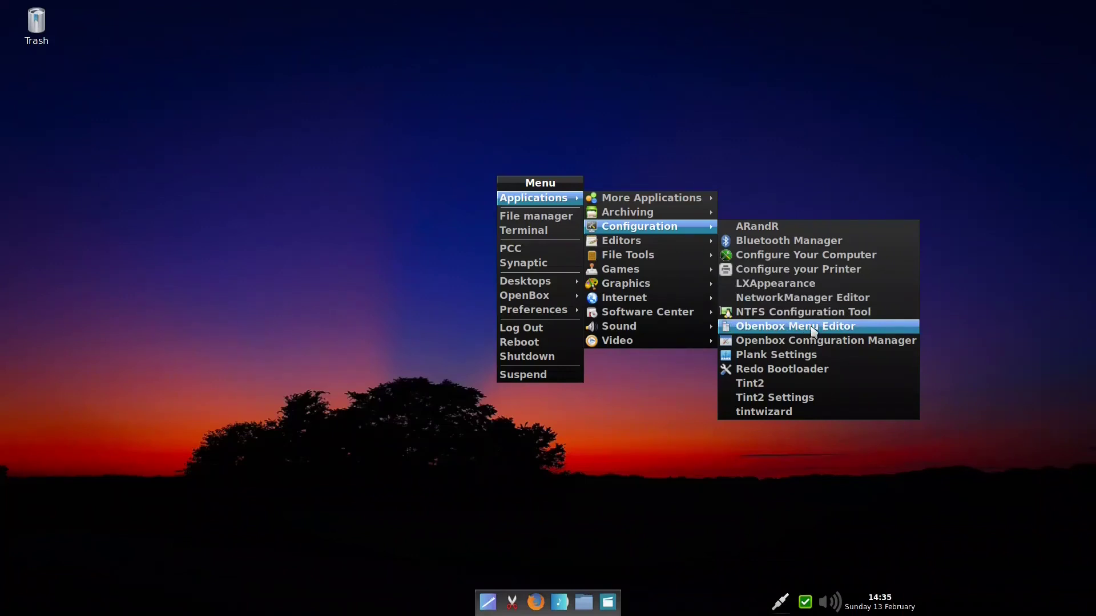
Expand the OpenBox entries in Obmenu, compare them with the desktop root menu, then close Obmenu.
click(813, 332)
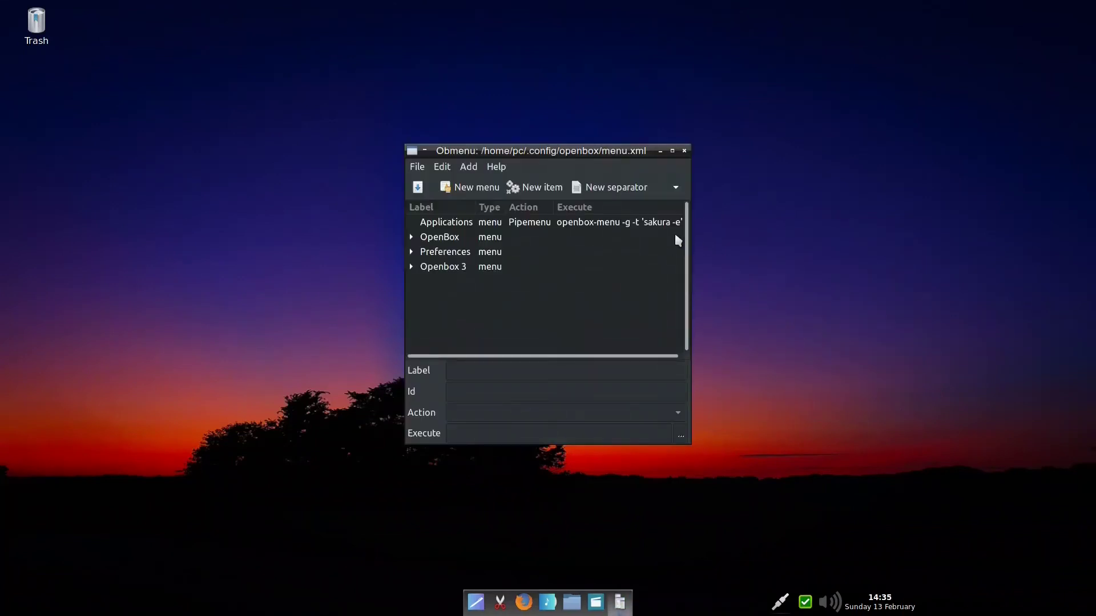
click(411, 237)
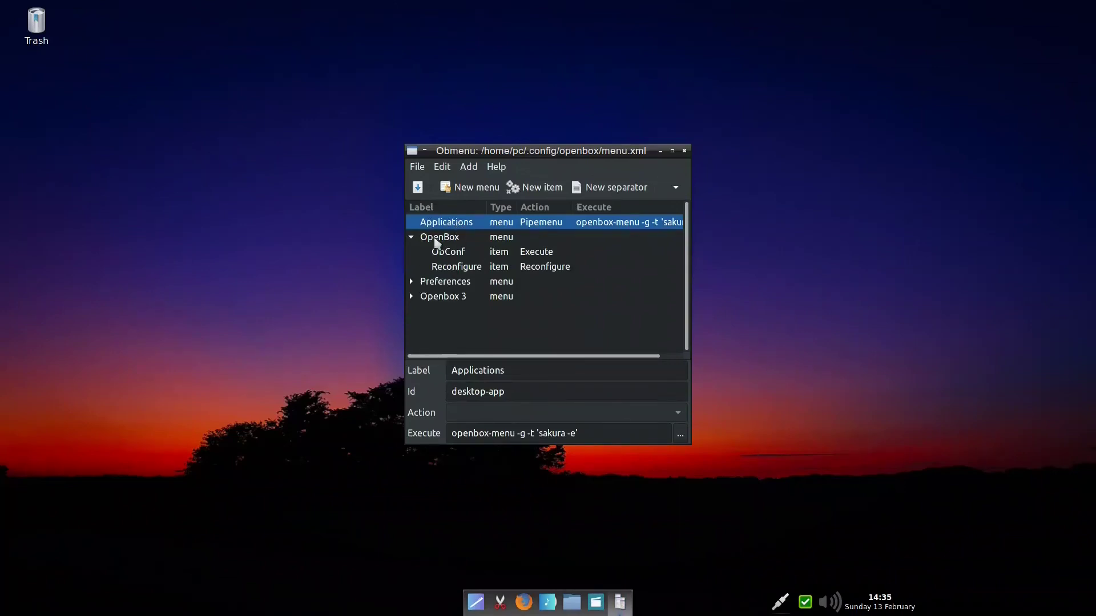
right_click(722, 196)
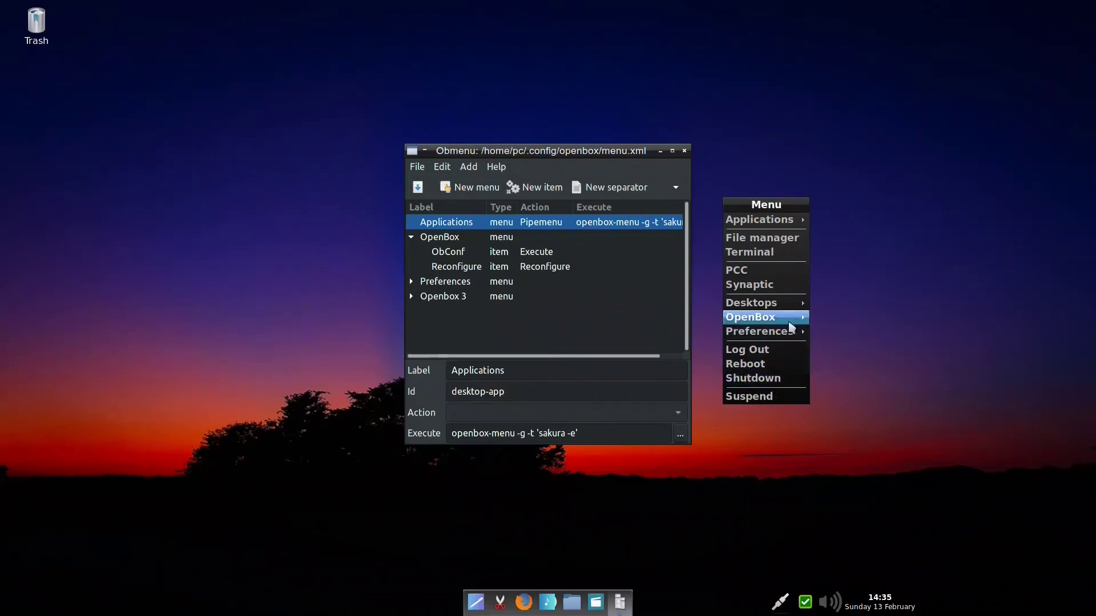
mouse_move(789, 324)
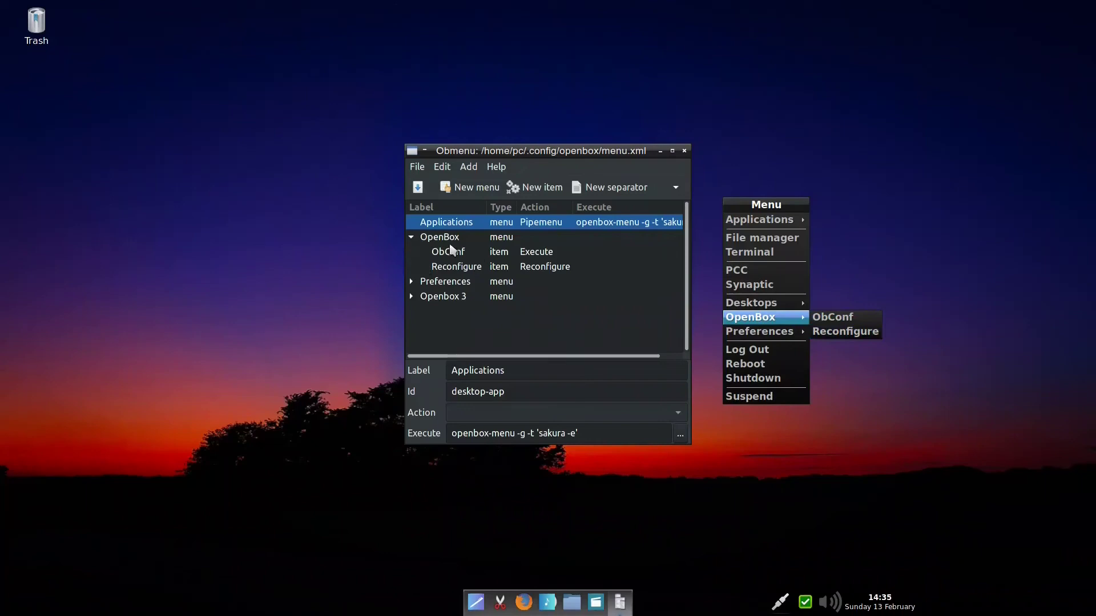
click(413, 240)
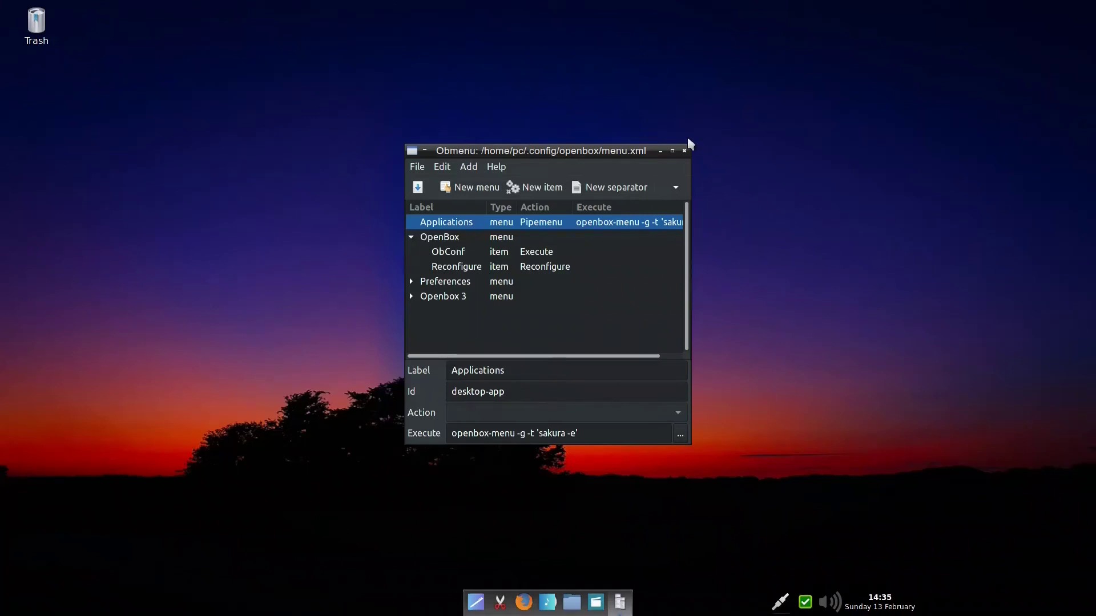
click(684, 152)
Show the Applications > File Tools submenu, listing BleachBit to Root PCManFM.
right_click(553, 155)
mouse_move(620, 178)
mouse_move(734, 232)
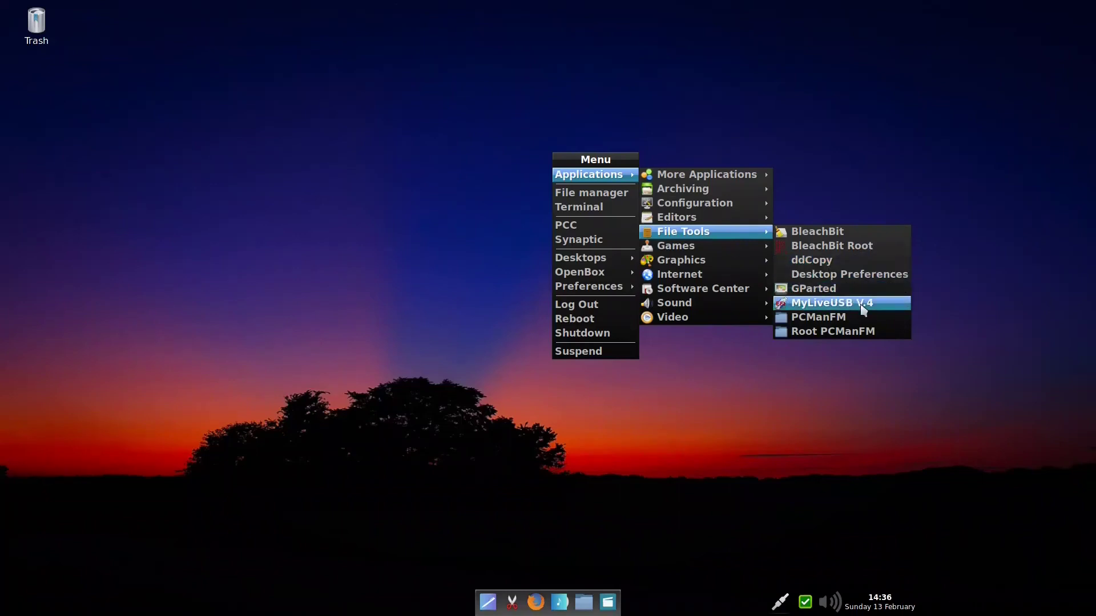
Start MyLiveUSB V.4 from File Tools, then launch GIMP from the Graphics submenu.
click(823, 302)
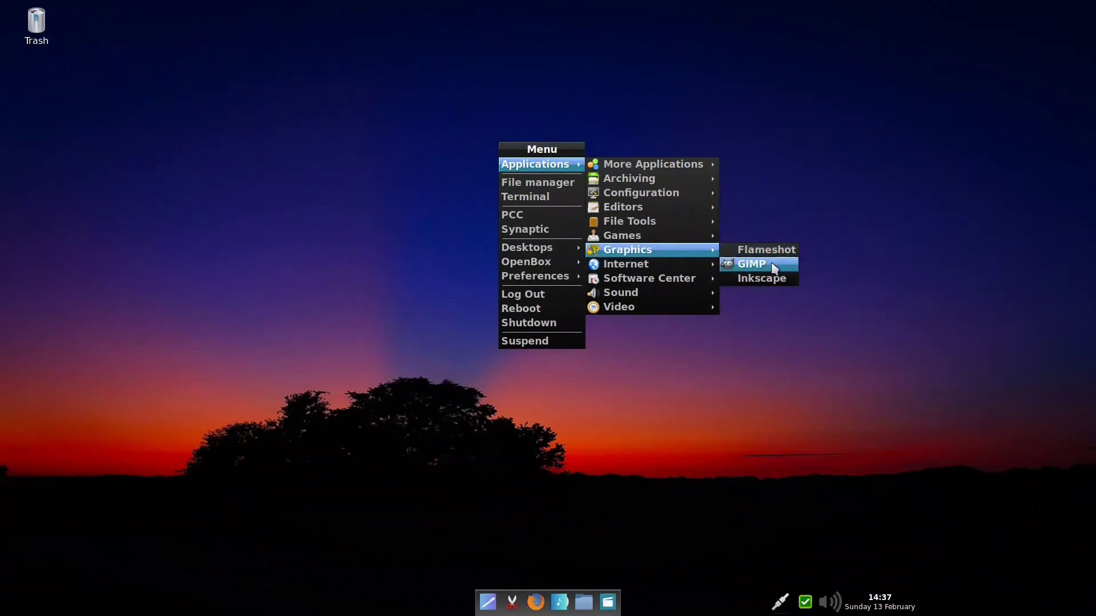
click(774, 269)
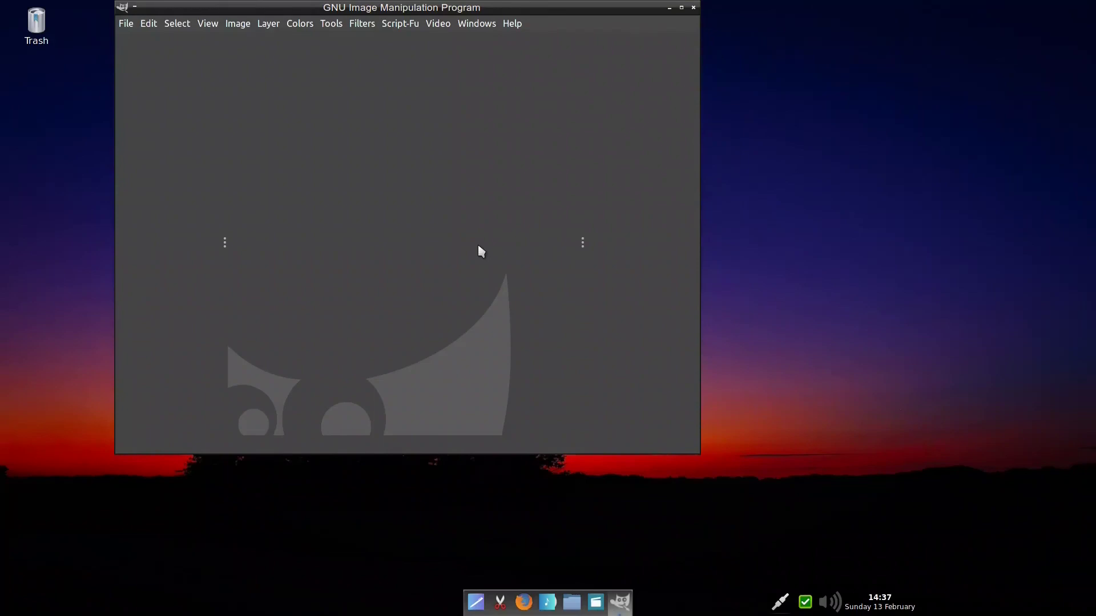
View GIMP's About dialog confirming version 2.10.30, then close it.
click(514, 23)
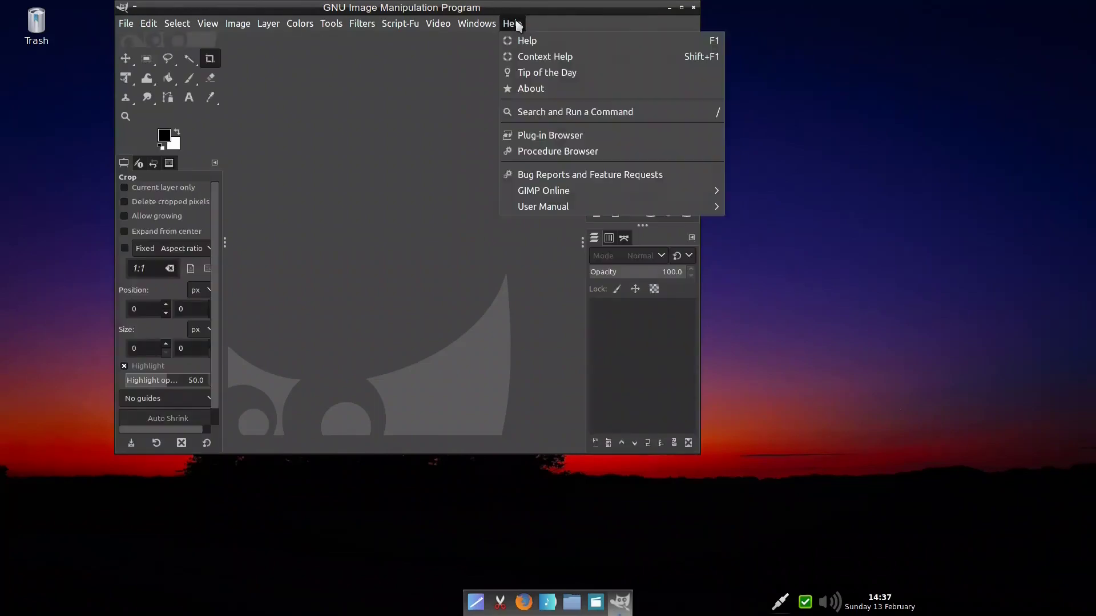
click(558, 89)
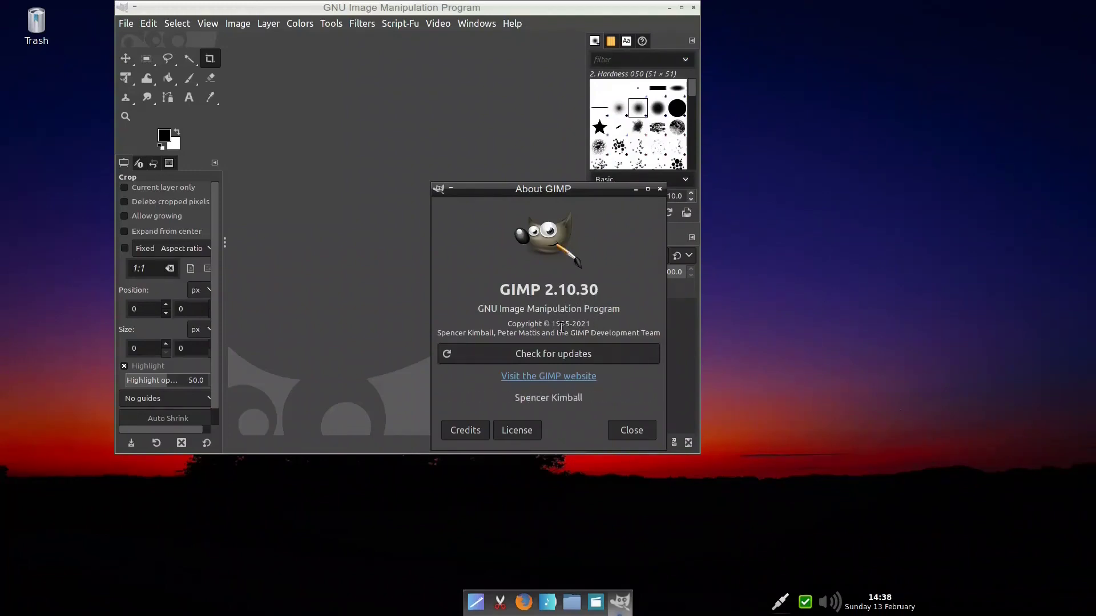
click(632, 430)
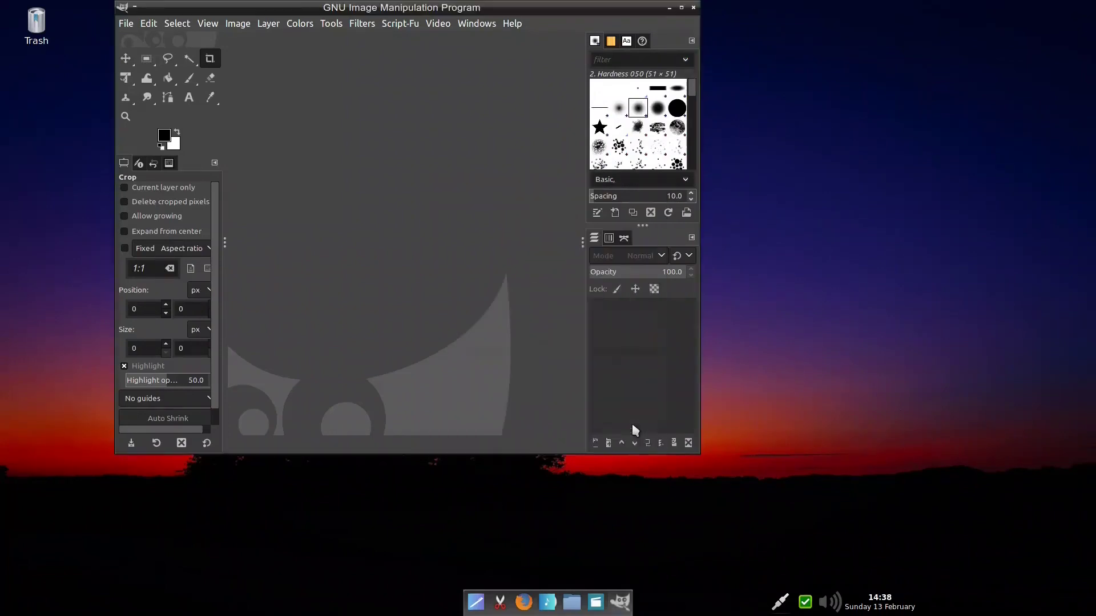
Quit GIMP, launch Zoom 5.9.3 from Applications > Internet, then close its window.
click(694, 8)
right_click(567, 141)
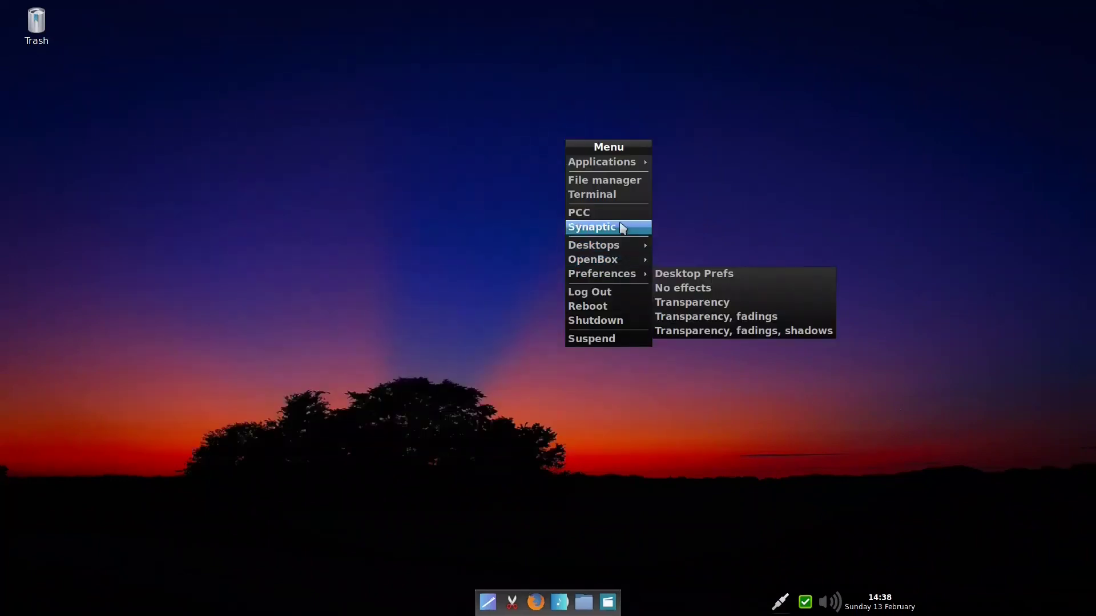
mouse_move(631, 171)
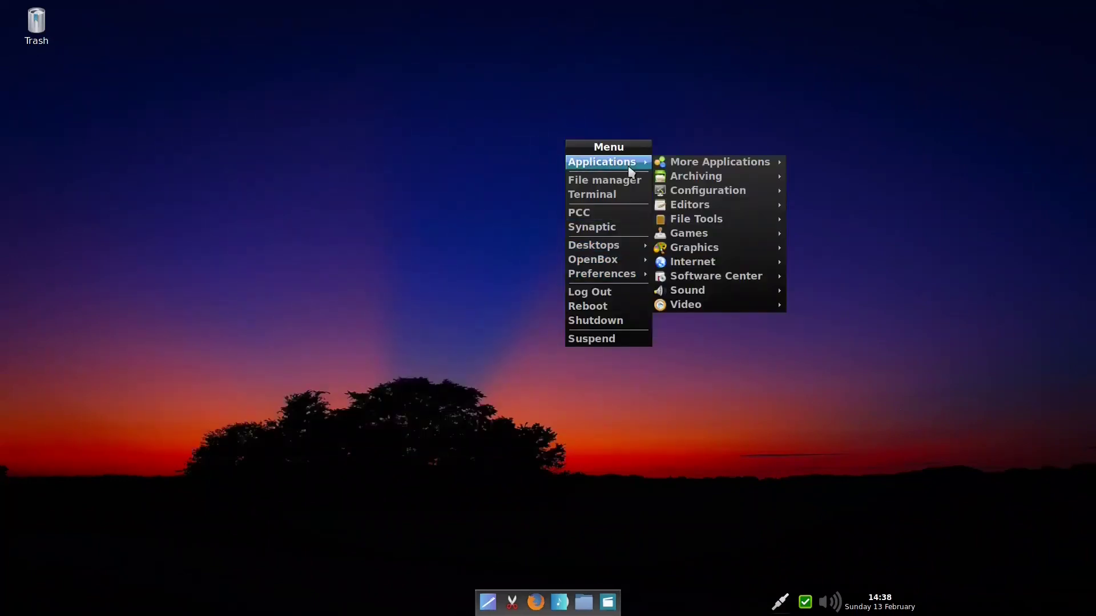
mouse_move(708, 250)
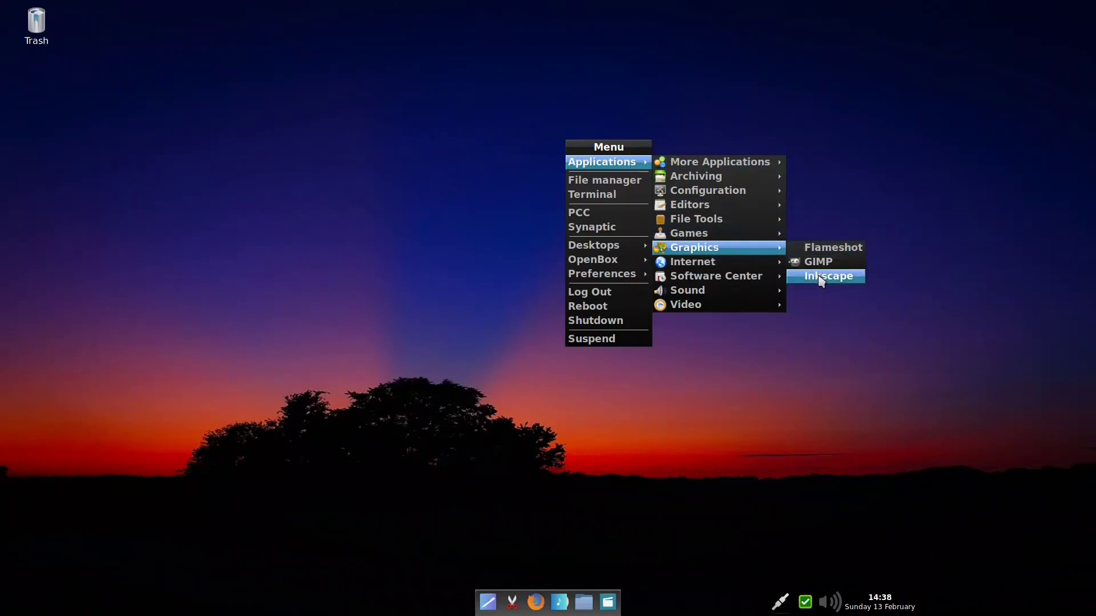
mouse_move(763, 261)
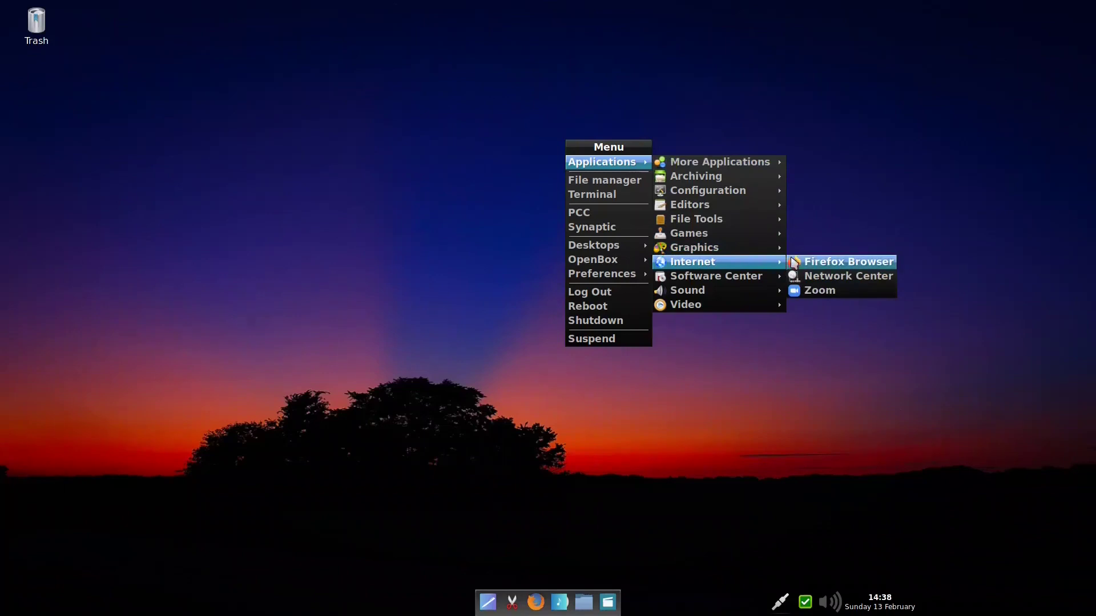
click(831, 290)
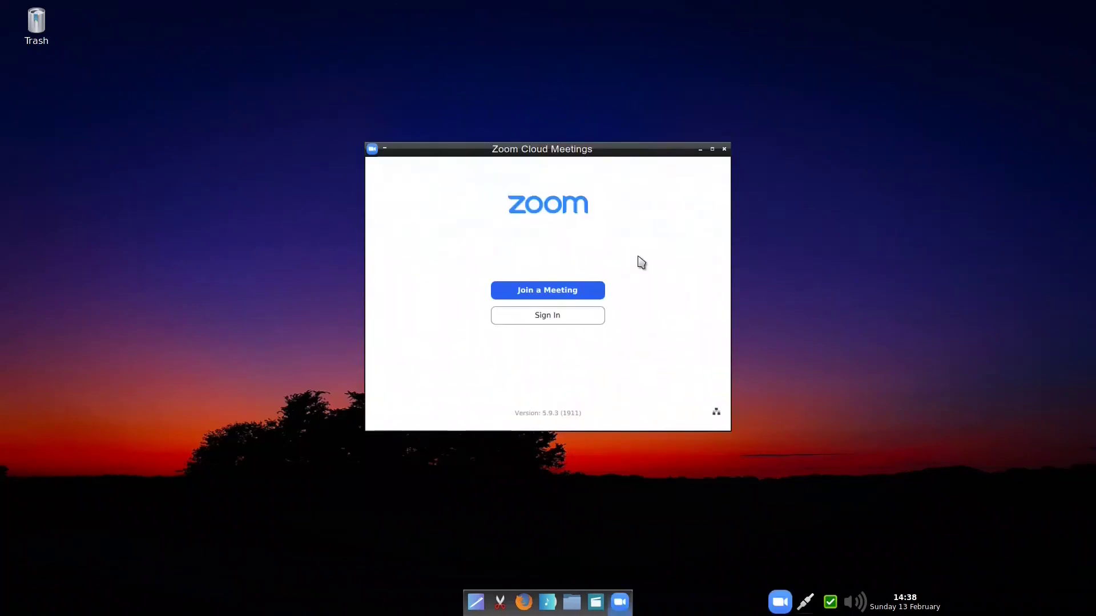
click(724, 149)
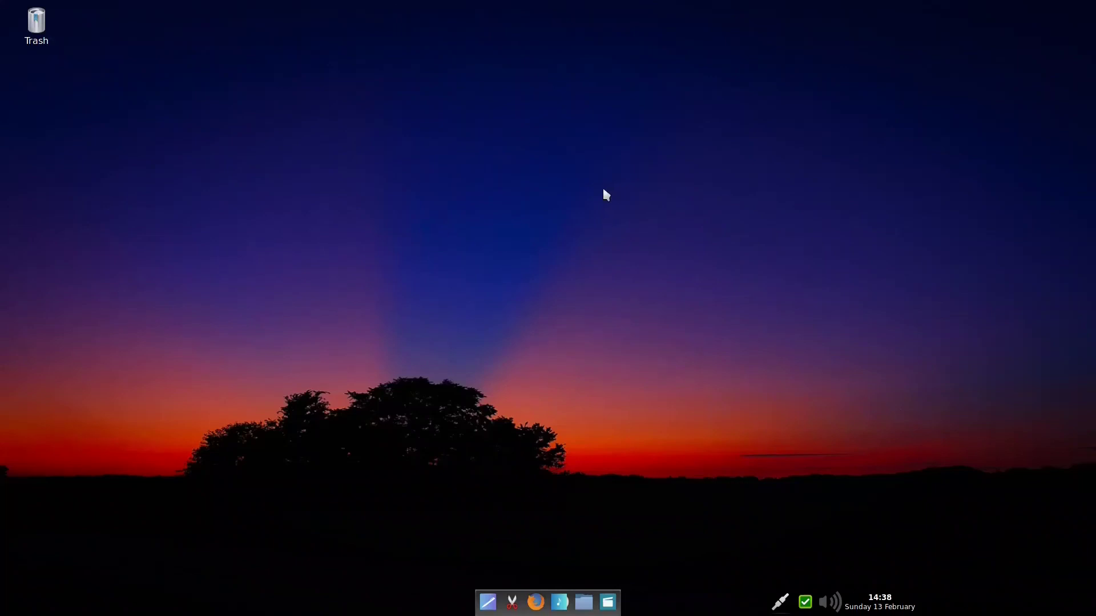
Show the Applications > Software Center submenu to find VirtualBox Manager.
right_click(574, 194)
mouse_move(634, 312)
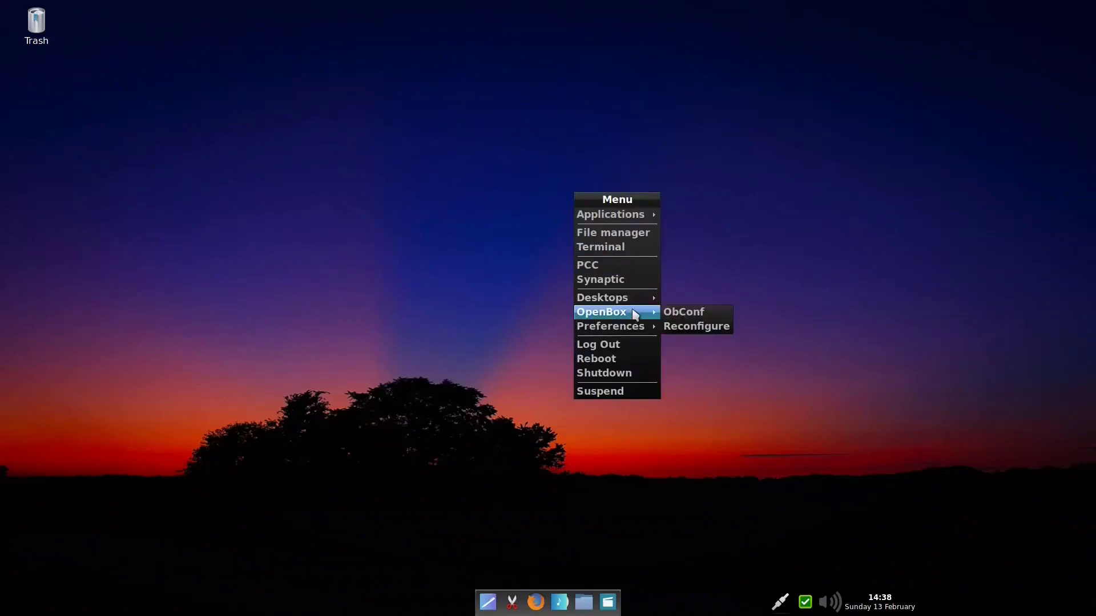
mouse_move(644, 215)
mouse_move(768, 334)
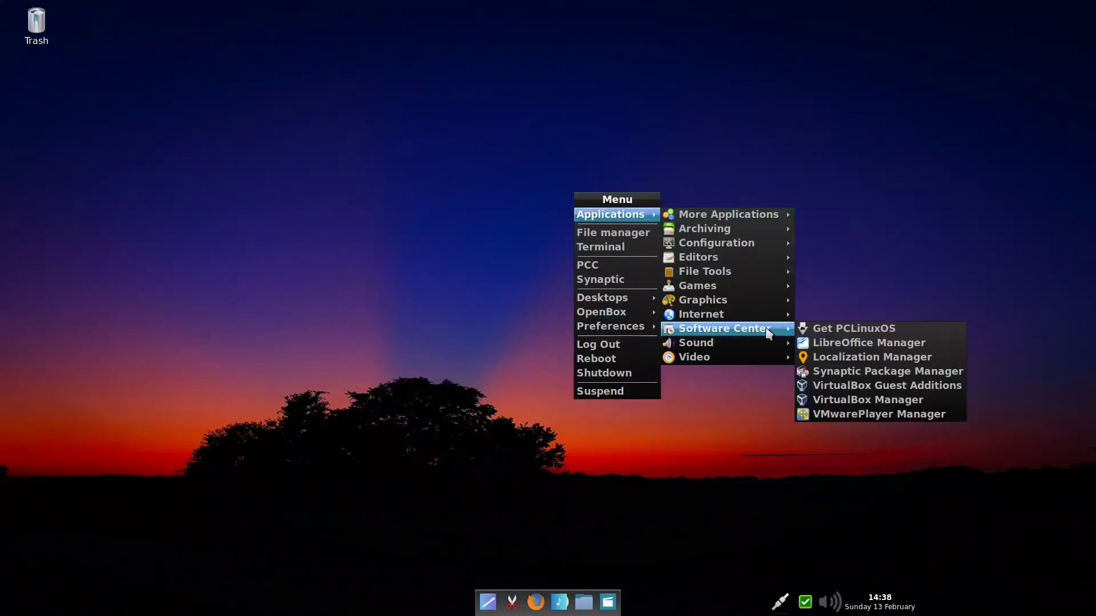
Launch VirtualBox Manager with the admin password, decline the Non-OSE install, and show the Desktops submenu.
click(851, 402)
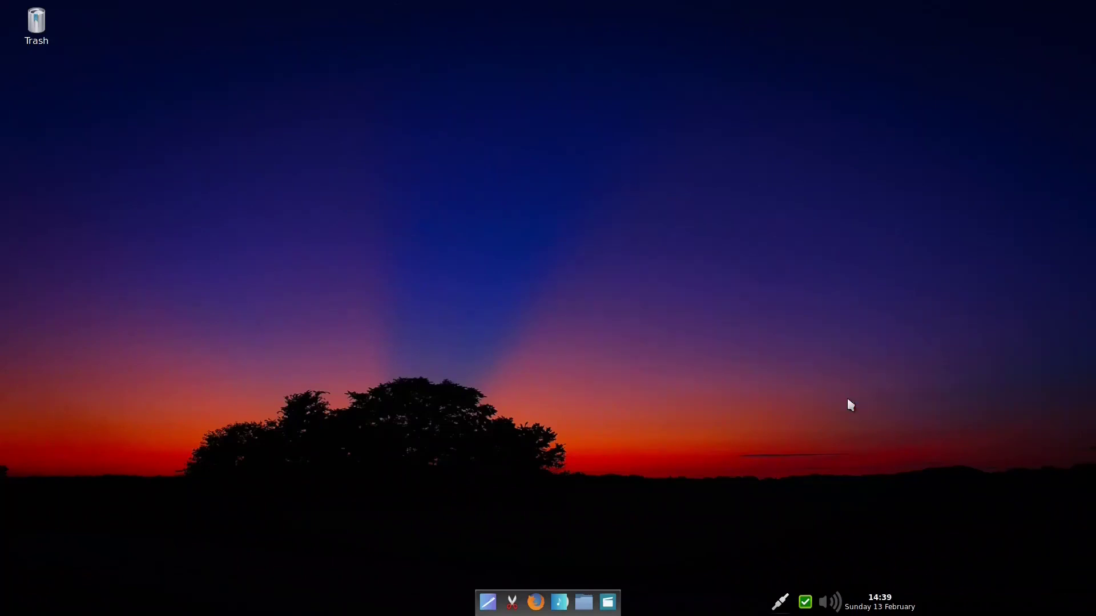
key(Return)
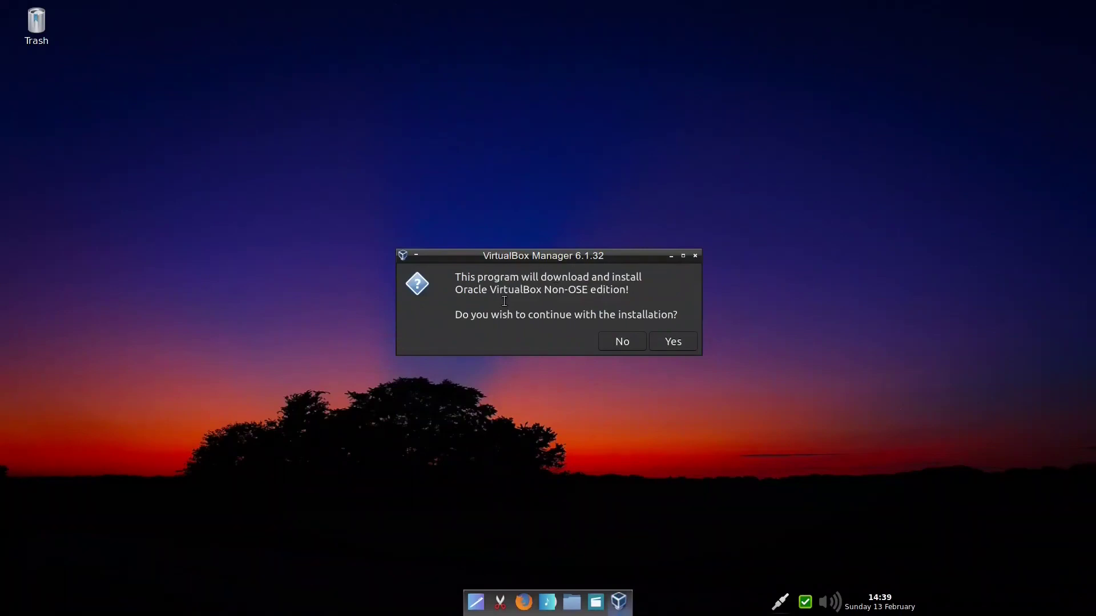
click(623, 341)
right_click(560, 162)
mouse_move(596, 266)
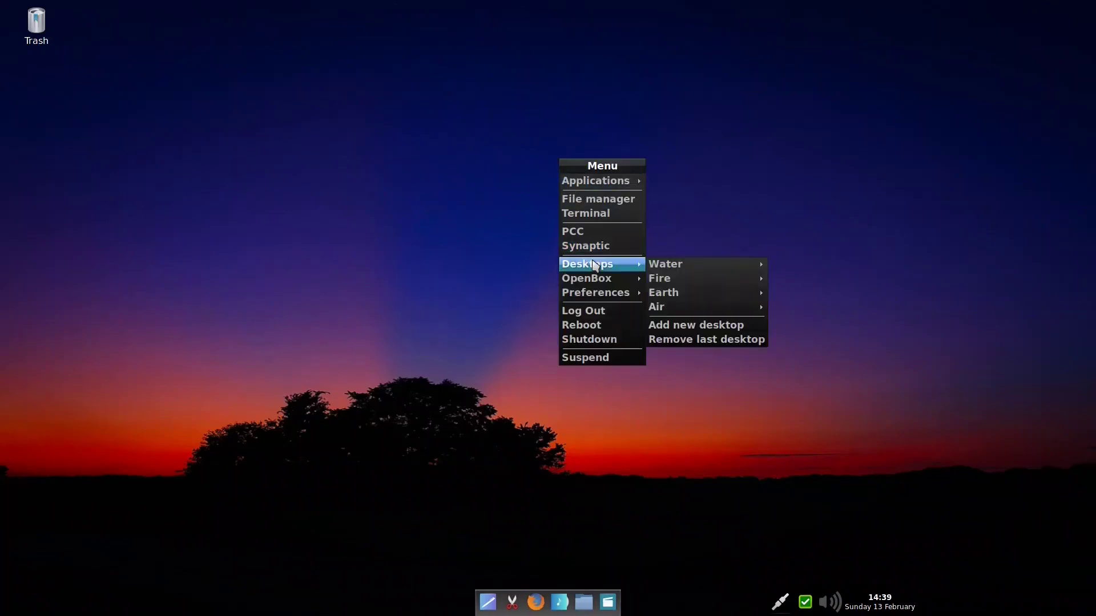